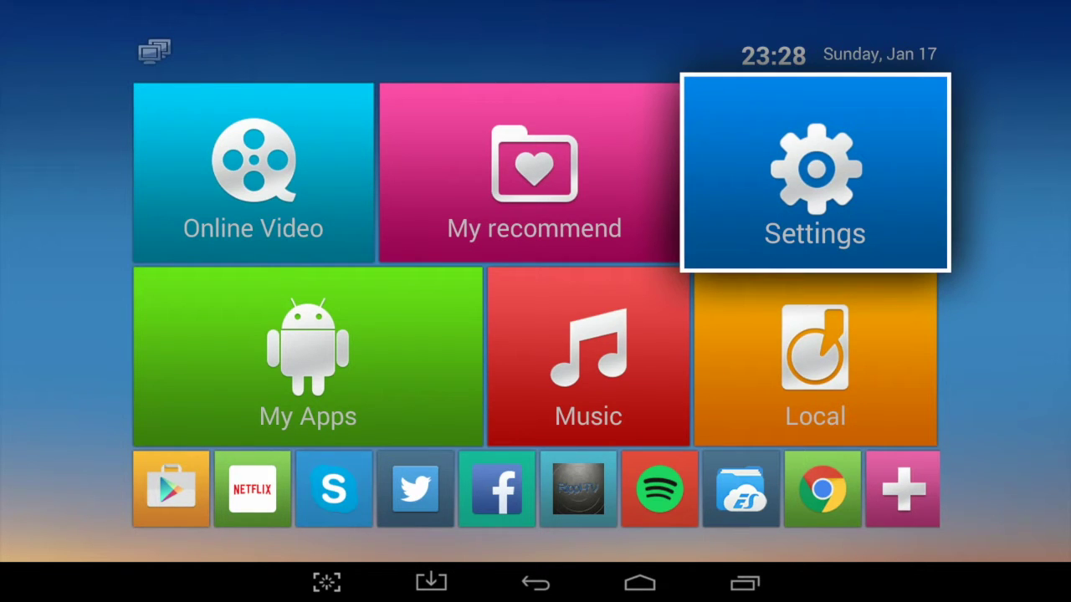
# Step: Choose MediaBox launcher as the default home app under Settings > Other > More Settings > Device > Home
pyautogui.press('Return')
pyautogui.press('Right')
pyautogui.press('Right')
pyautogui.press('Right')
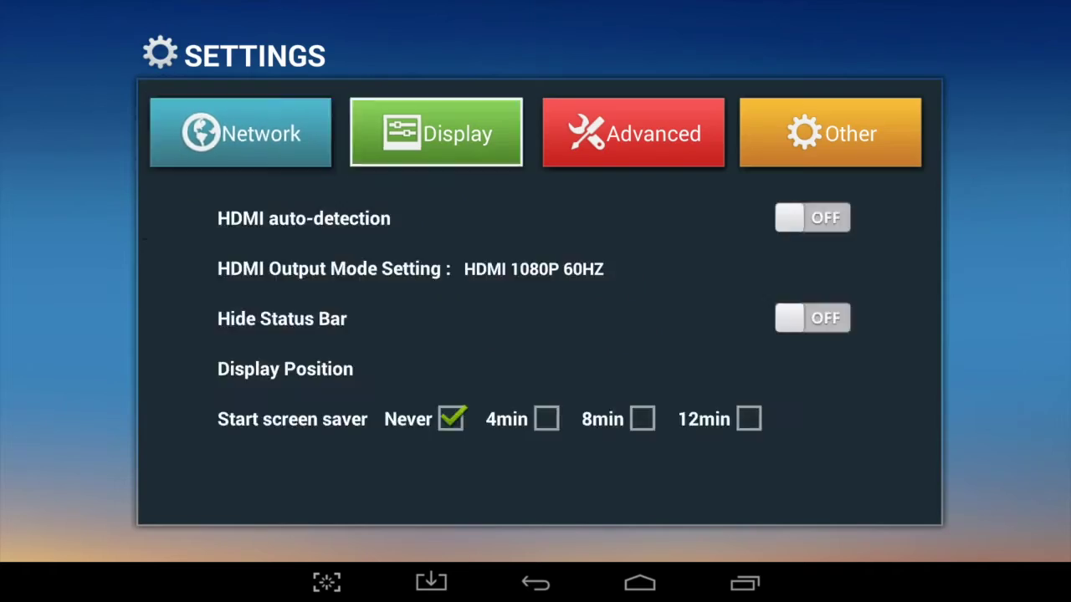
pyautogui.press('Down')
pyautogui.press('Down')
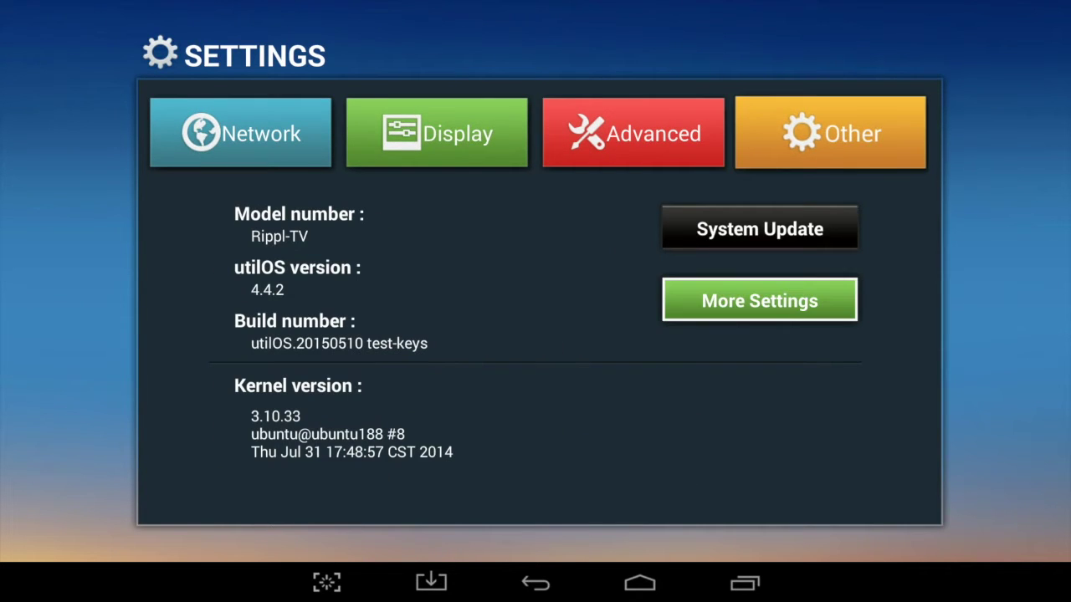
pyautogui.press('Return')
pyautogui.press('Down')
pyautogui.press('Down')
pyautogui.press('Down')
pyautogui.press('Down')
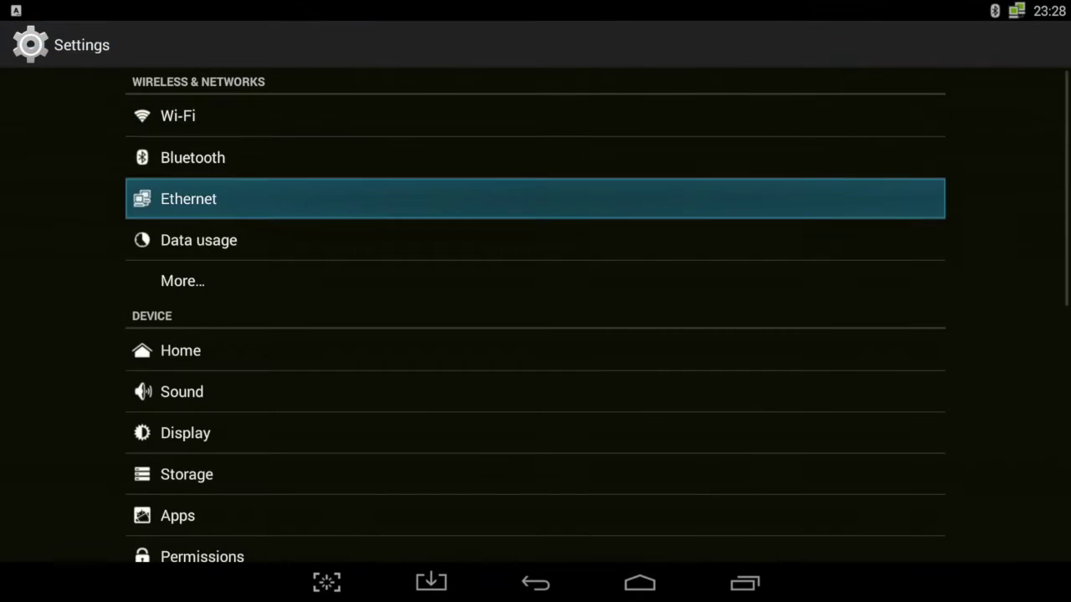
pyautogui.press('Down')
pyautogui.press('Return')
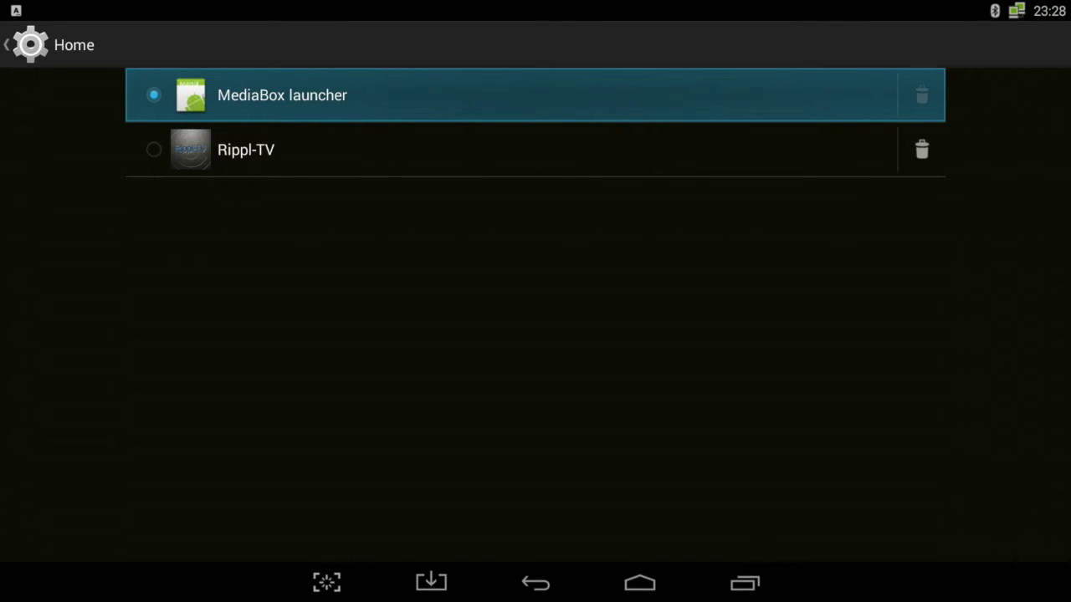
pyautogui.press('Return')
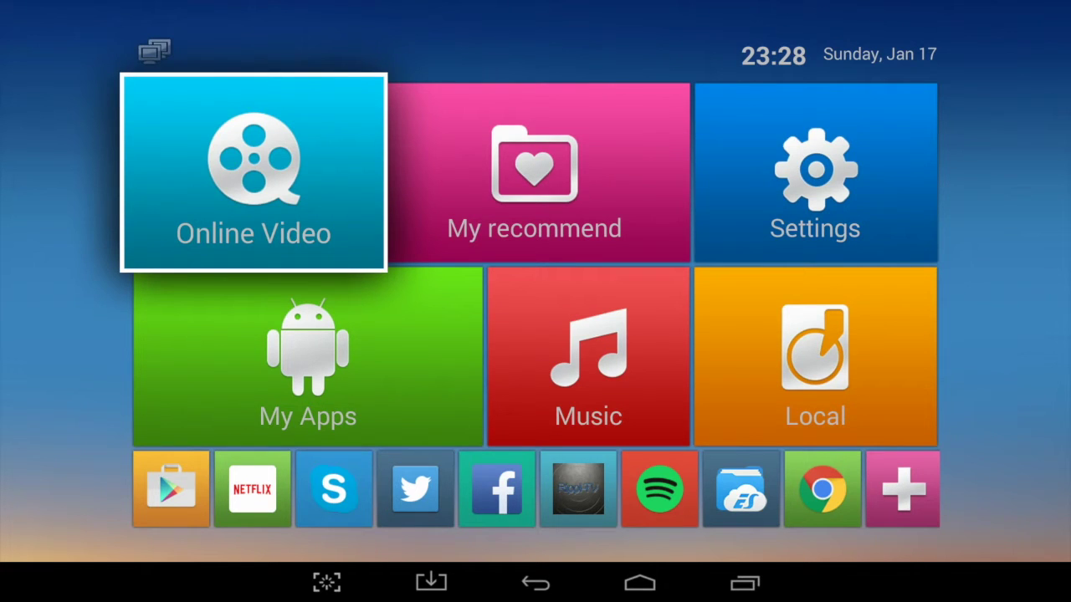
pyautogui.press('Down')
pyautogui.press('Return')
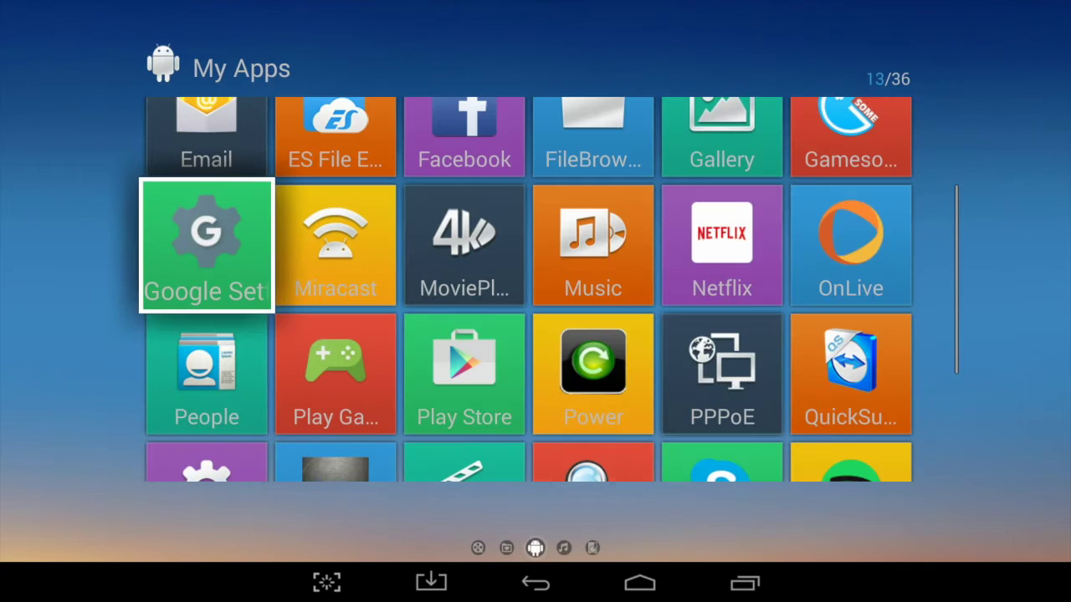
pyautogui.press('Down')
pyautogui.press('Down')
pyautogui.press('Down')
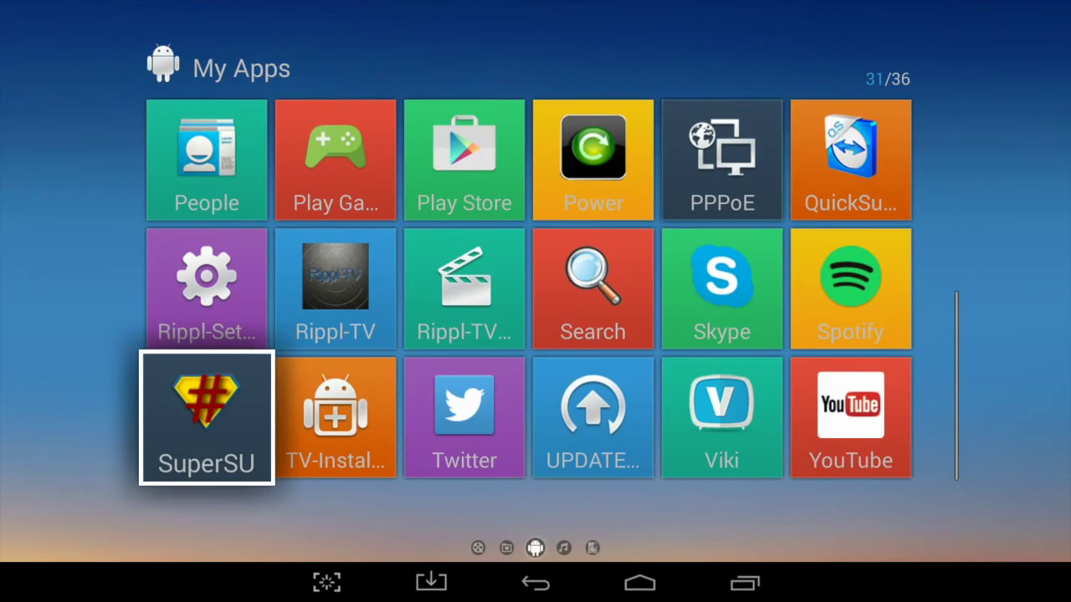
pyautogui.press('Up')
pyautogui.press('Up')
pyautogui.press('Up')
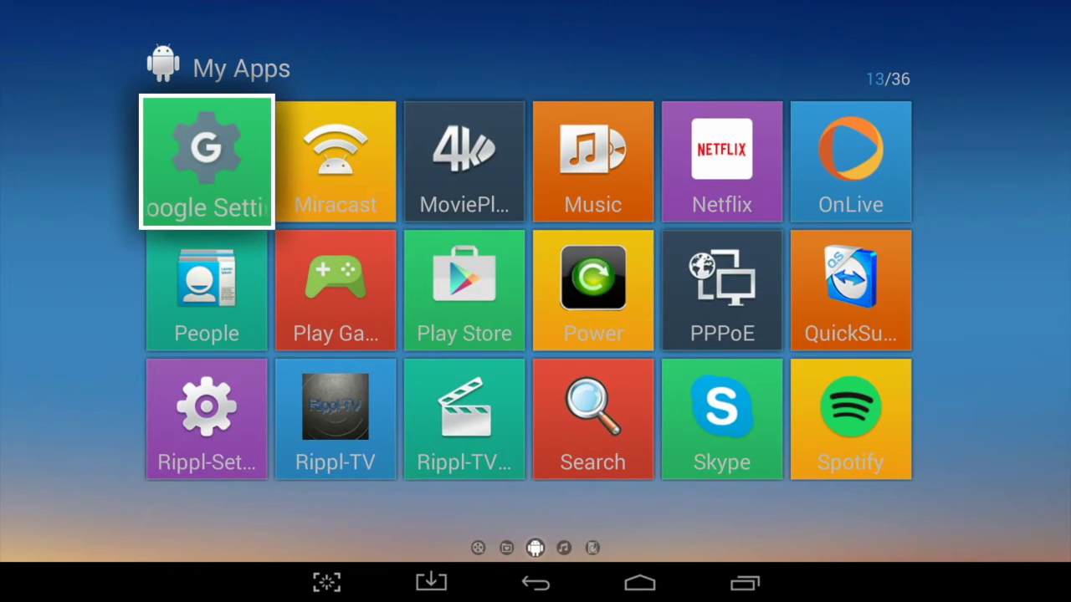
pyautogui.press('Up')
pyautogui.press('Up')
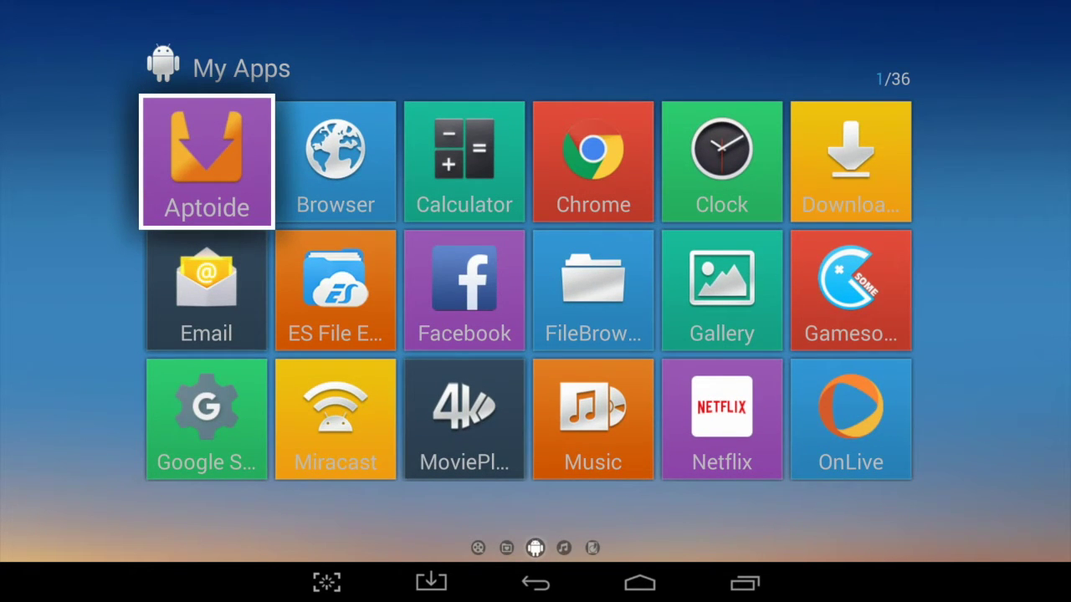
pyautogui.press('Escape')
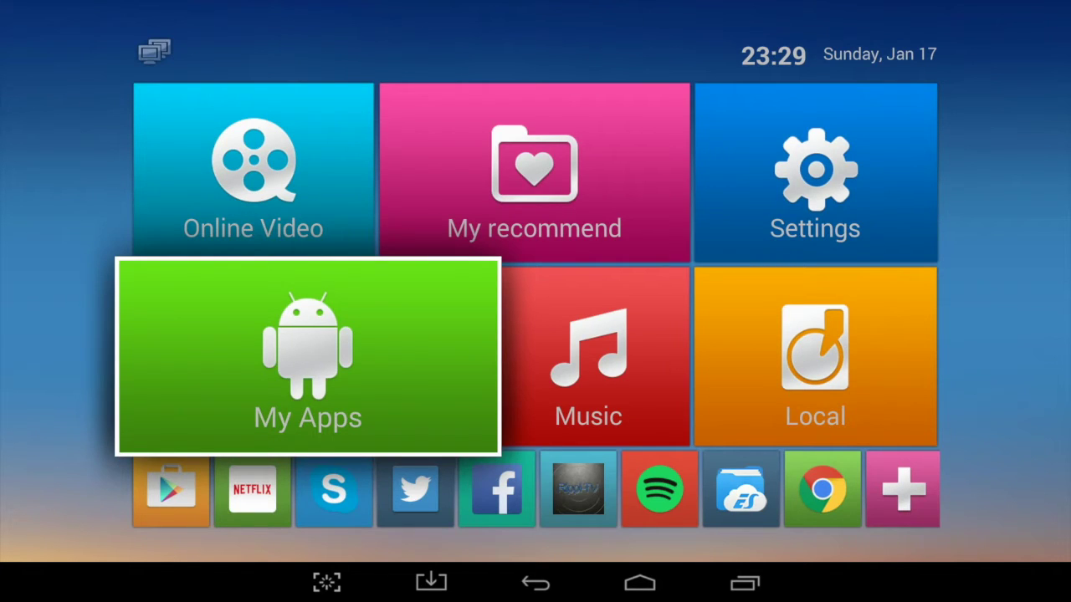
pyautogui.press('Right')
pyautogui.press('Right')
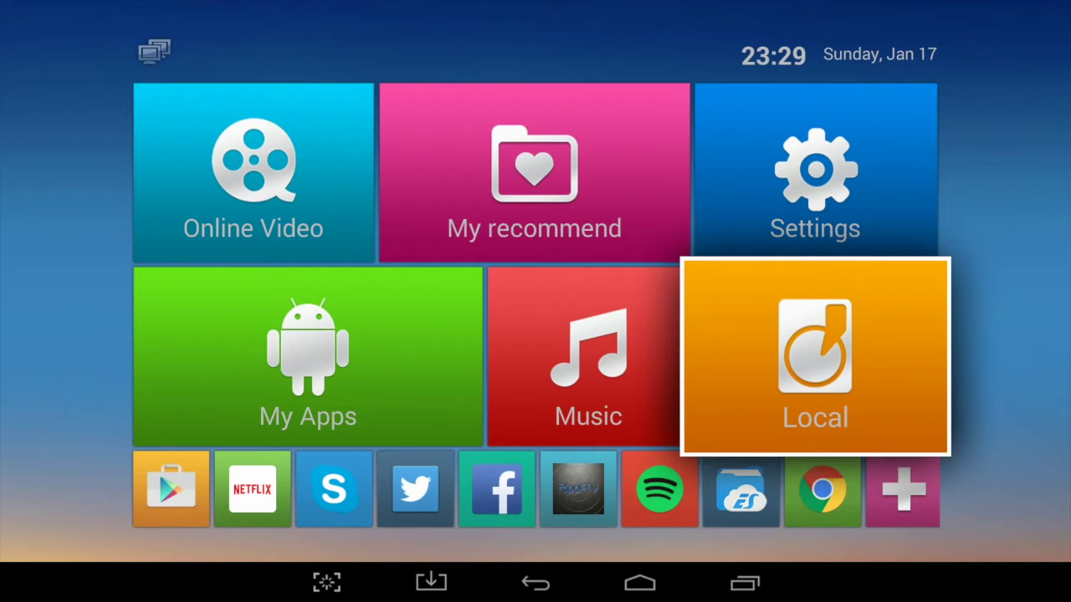
pyautogui.press('Up')
pyautogui.press('Return')
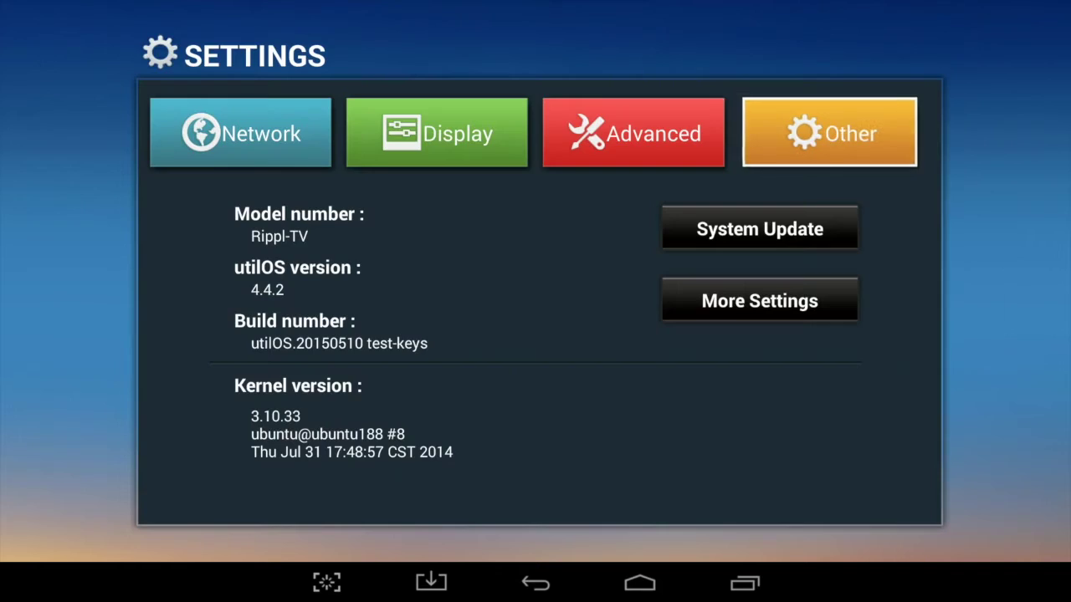
pyautogui.press('Down')
pyautogui.press('Down')
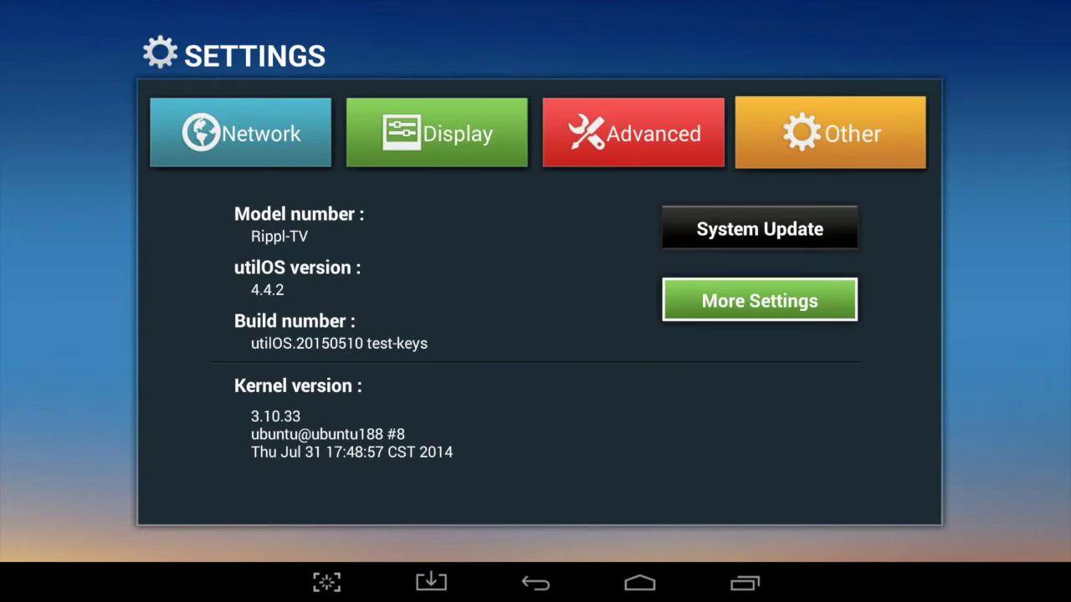
pyautogui.press('Return')
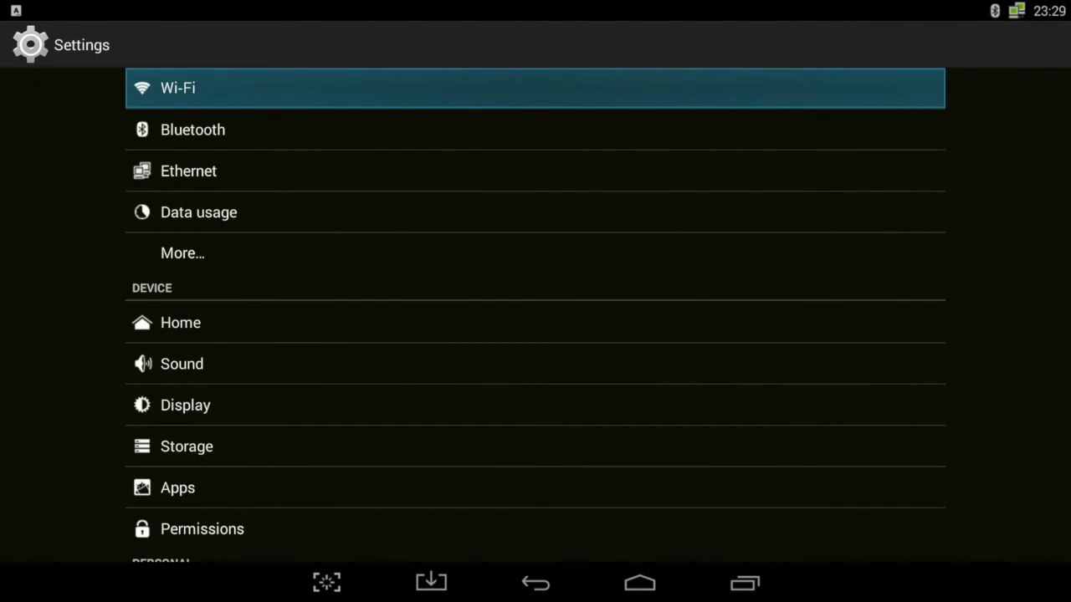
pyautogui.press('Down')
pyautogui.press('Down')
pyautogui.press('Down')
pyautogui.press('Down')
pyautogui.press('Down')
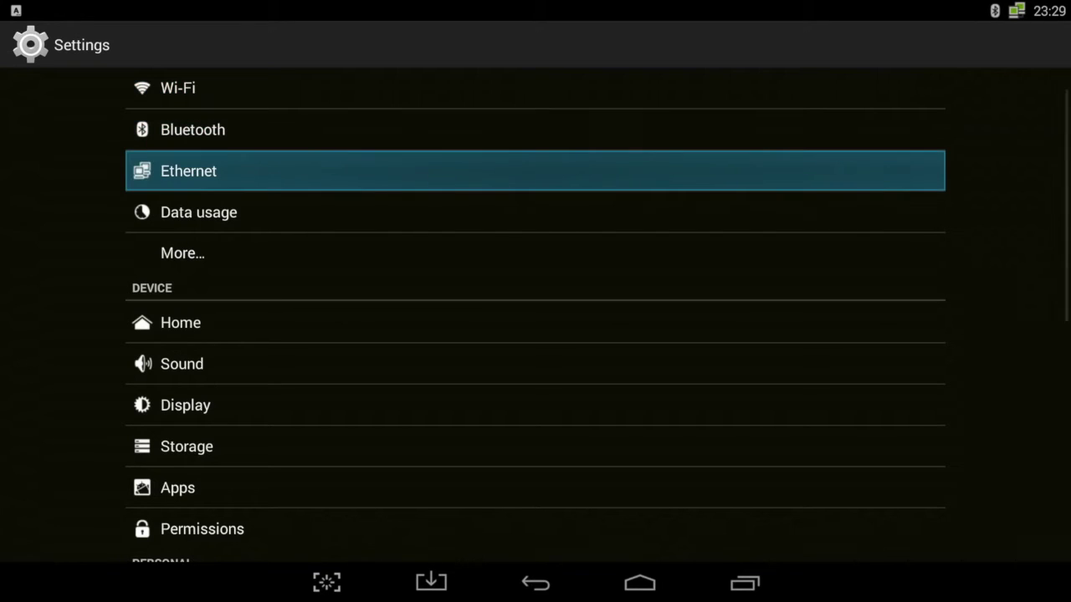
pyautogui.press('Down')
pyautogui.press('Down')
pyautogui.press('Down')
pyautogui.press('Down')
pyautogui.press('Down')
pyautogui.press('Down')
pyautogui.press('Down')
pyautogui.press('Down')
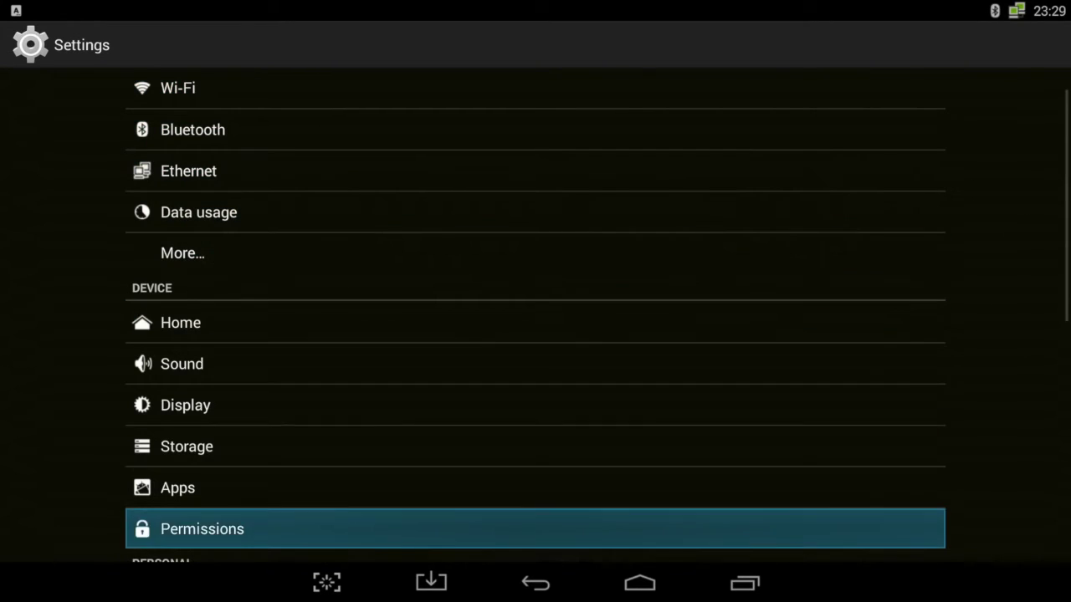
pyautogui.press('Down')
pyautogui.press('Down')
pyautogui.press('Down')
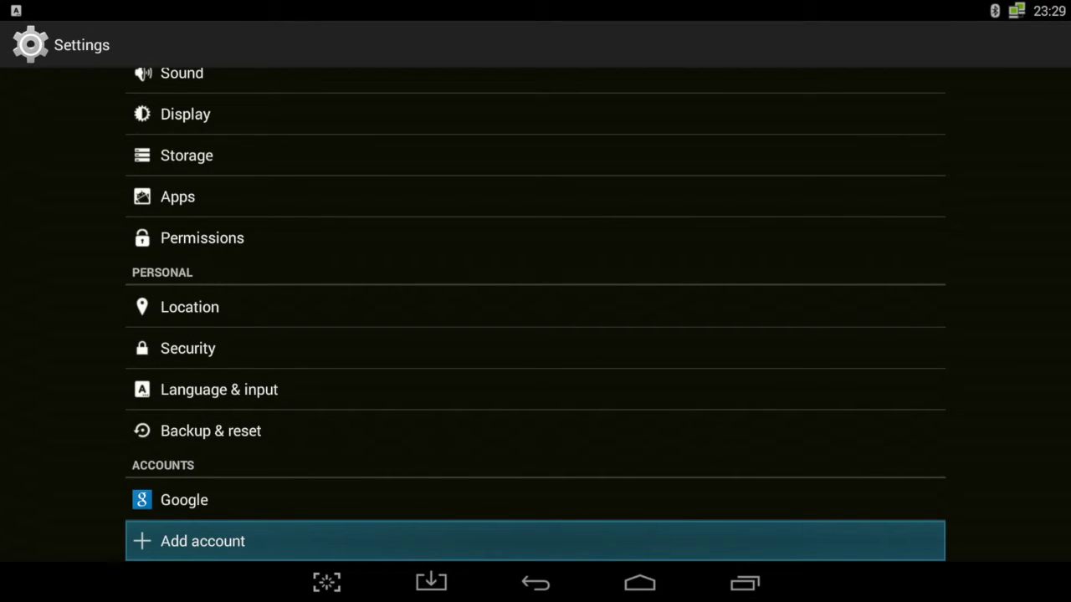
pyautogui.press('Escape')
pyautogui.press('Escape')
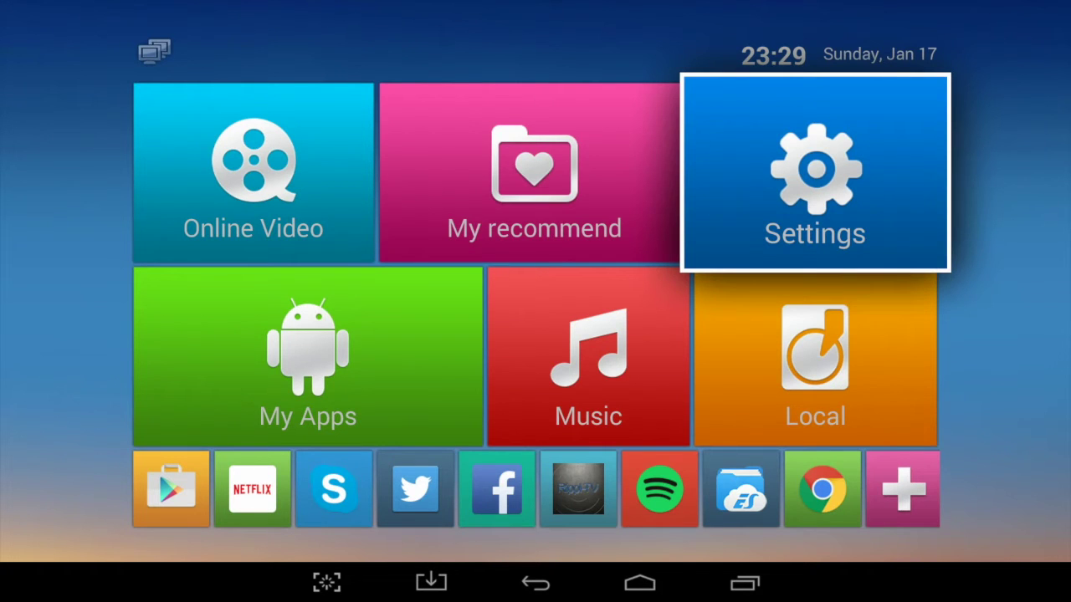
pyautogui.press('Down')
pyautogui.press('Down')
pyautogui.press('Left')
pyautogui.press('Left')
pyautogui.press('Left')
pyautogui.press('Left')
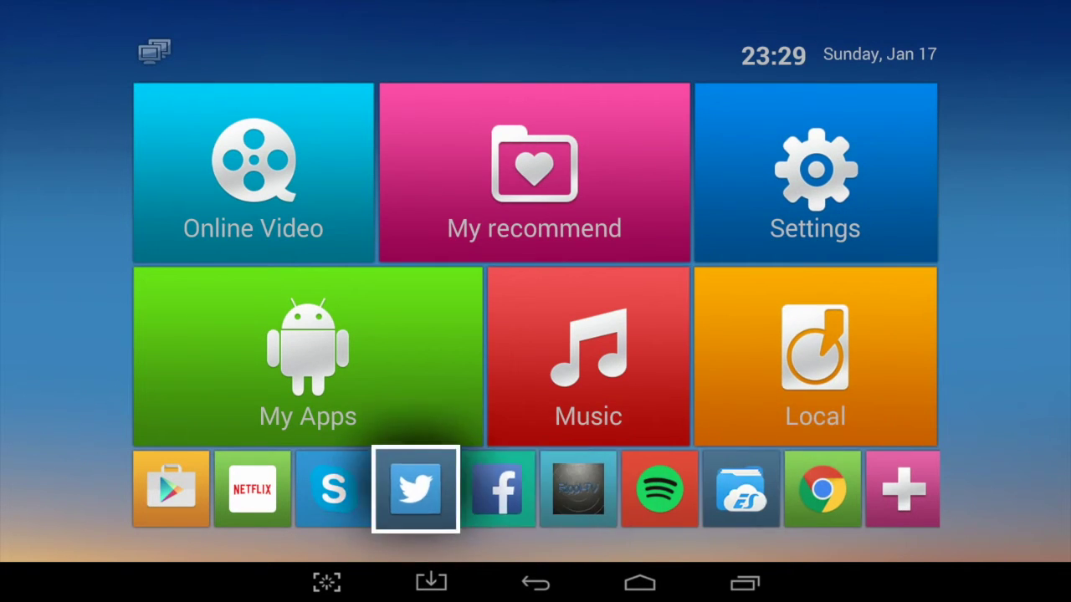
pyautogui.press('Left')
pyautogui.press('Left')
pyautogui.press('Left')
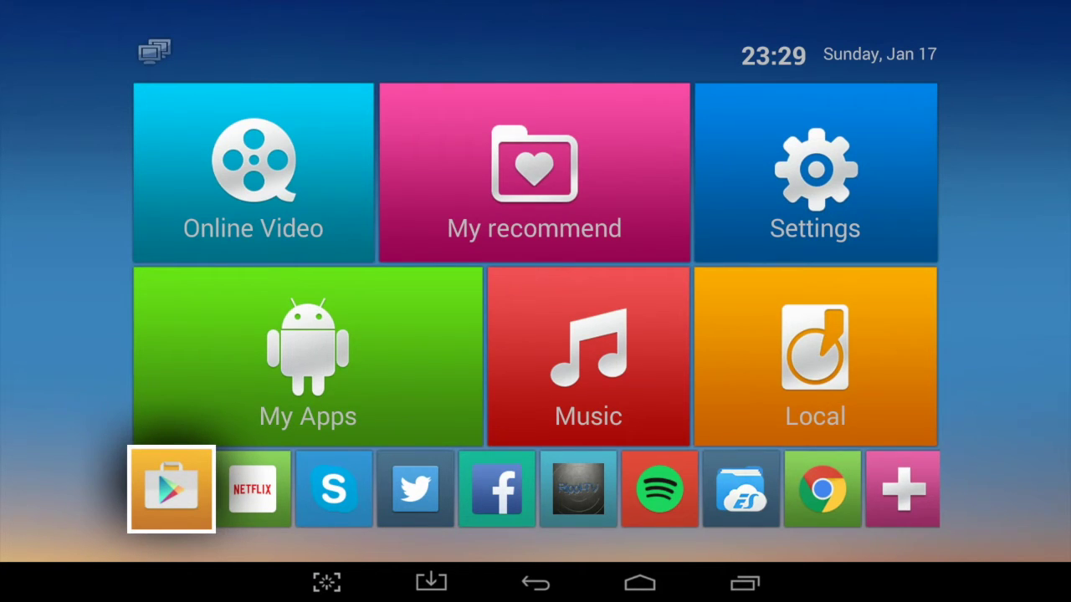
pyautogui.press('Right')
pyautogui.press('Right')
pyautogui.press('Right')
pyautogui.press('Right')
pyautogui.press('Right')
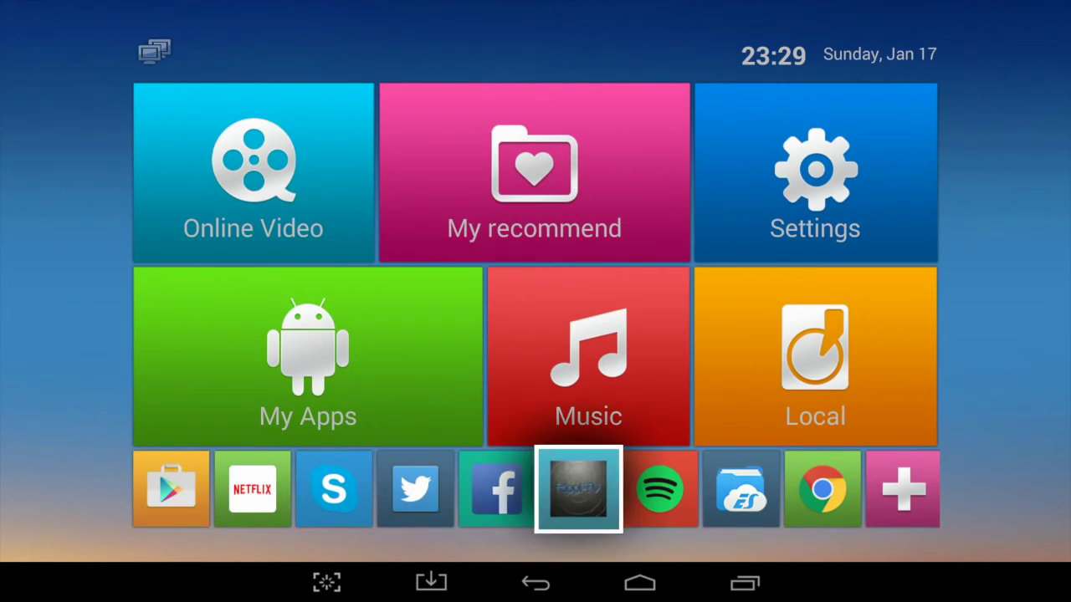
pyautogui.press('Right')
pyautogui.press('Right')
pyautogui.press('Right')
pyautogui.press('Right')
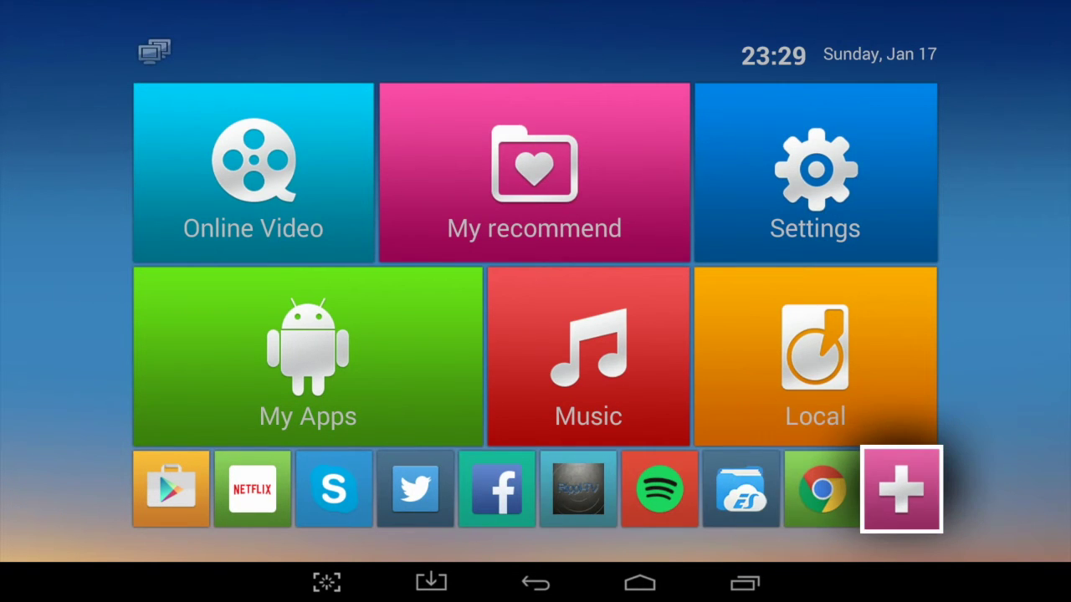
pyautogui.press('Return')
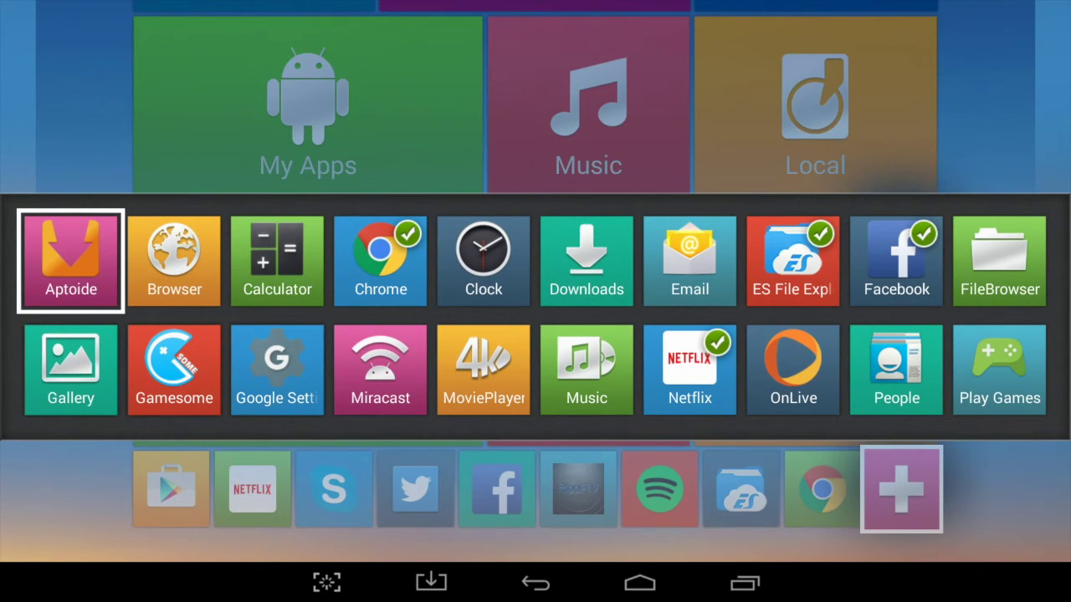
# Step: Swap ES File Explorer for Email in the favorites picker, keeping Netflix, and apply it
pyautogui.press('Right')
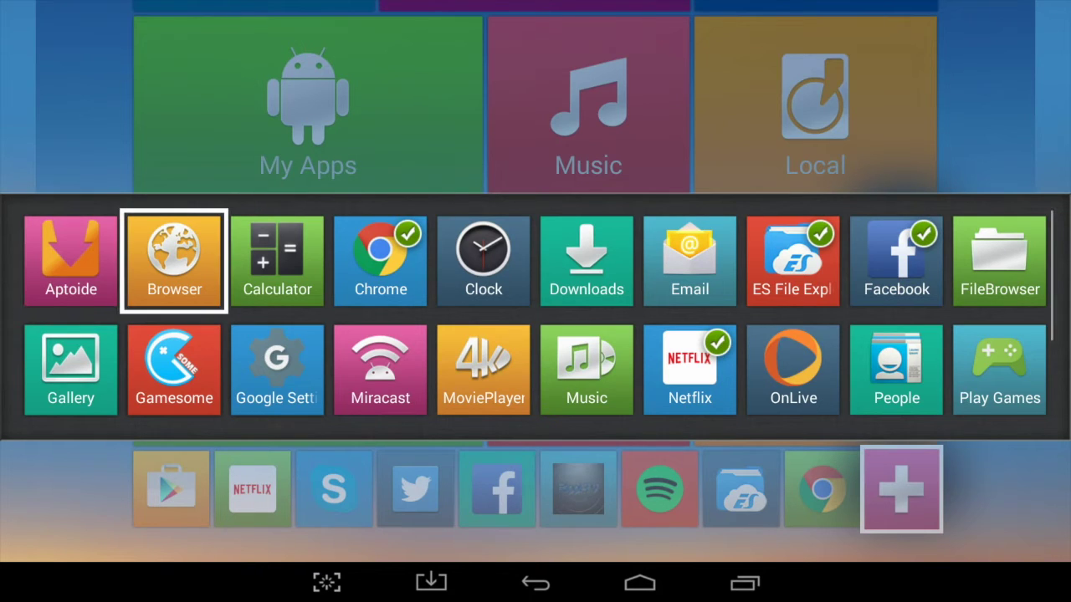
pyautogui.press('Right')
pyautogui.press('Right')
pyautogui.press('Right')
pyautogui.press('Right')
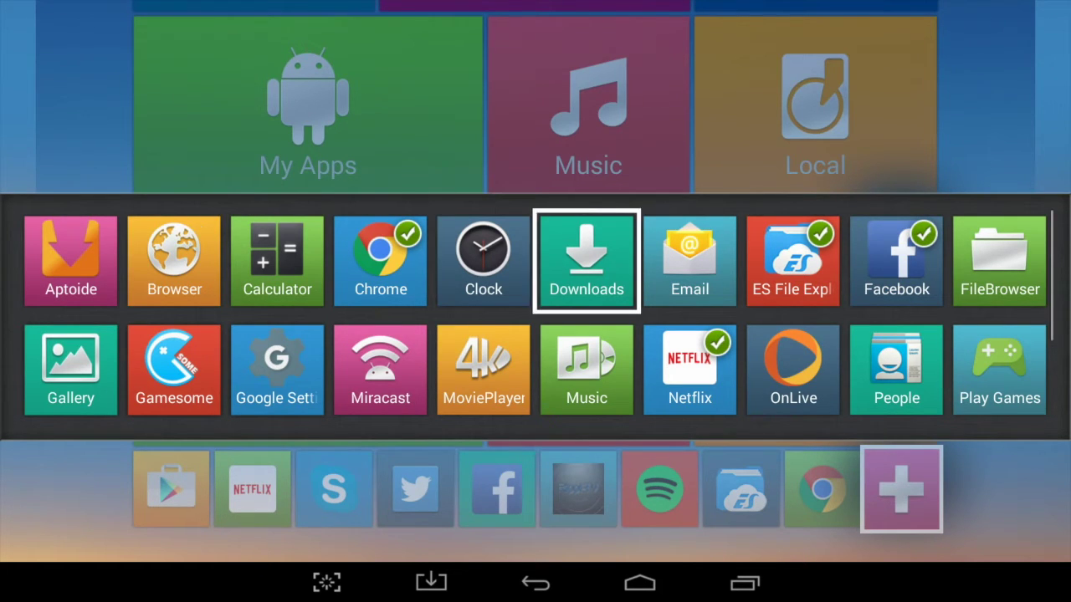
pyautogui.press('Right')
pyautogui.press('Right')
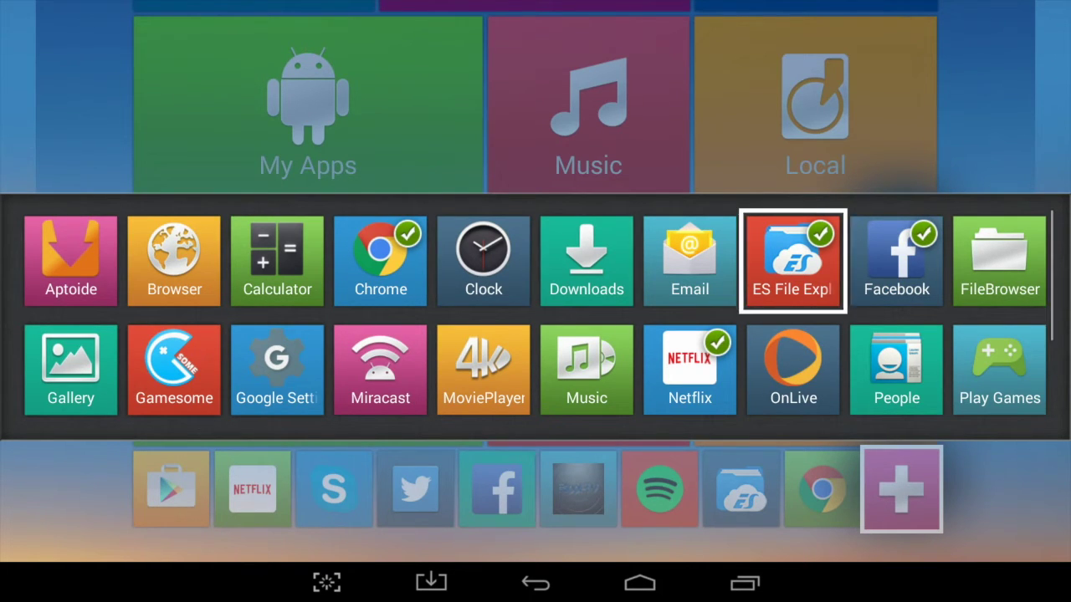
pyautogui.press('Return')
pyautogui.press('Left')
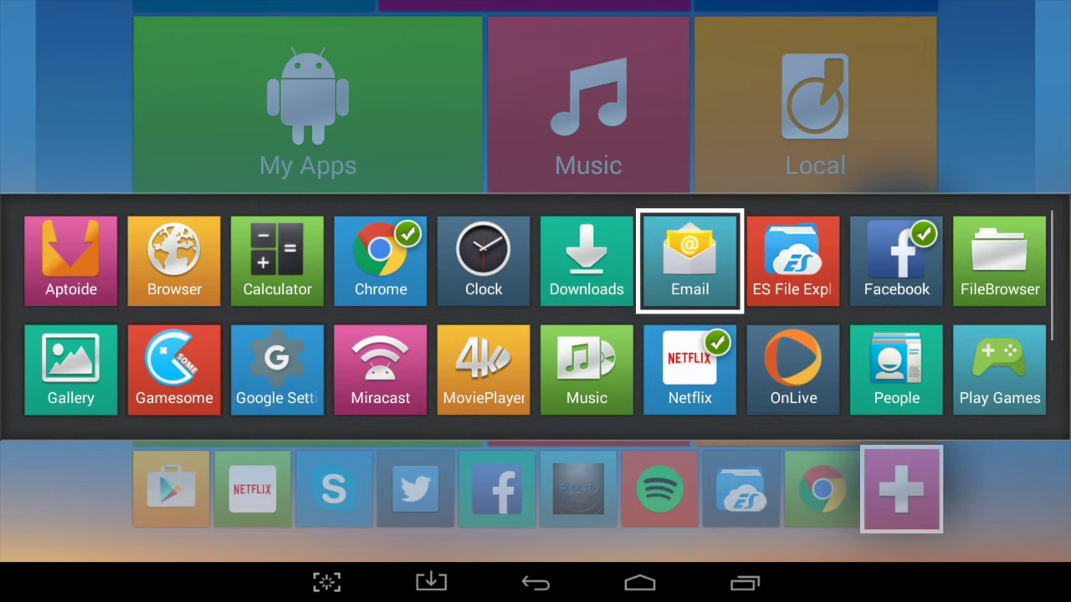
pyautogui.press('Return')
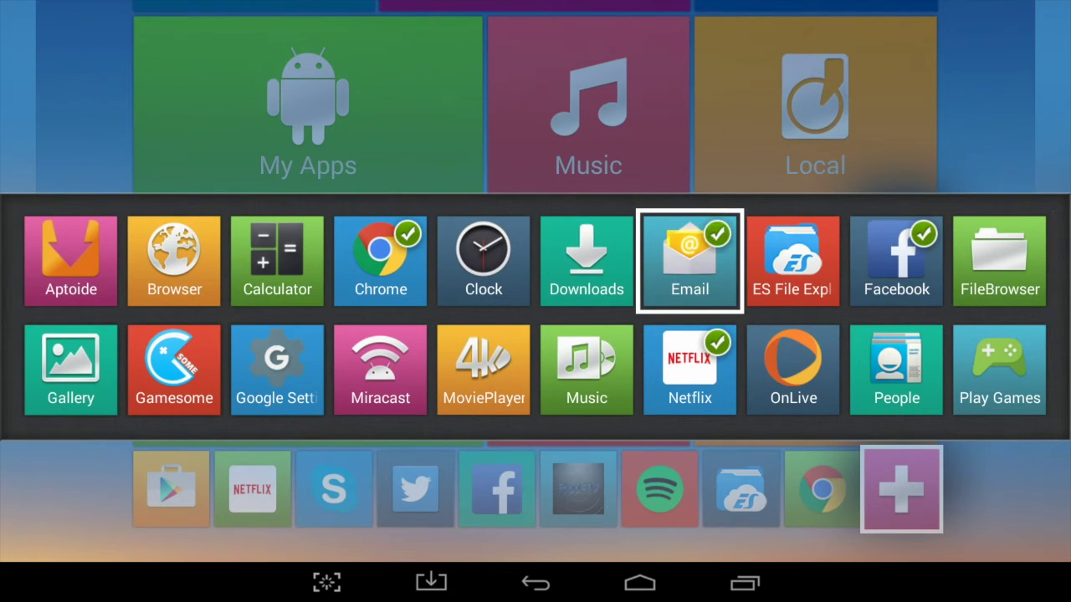
pyautogui.press('Down')
pyautogui.press('Down')
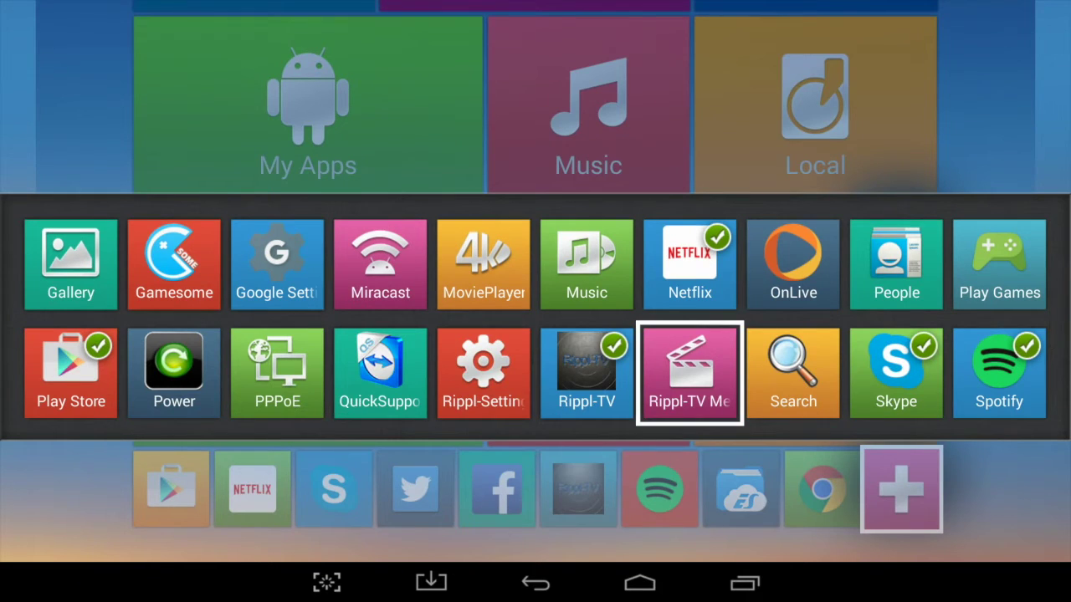
pyautogui.press('Up')
pyautogui.press('Return')
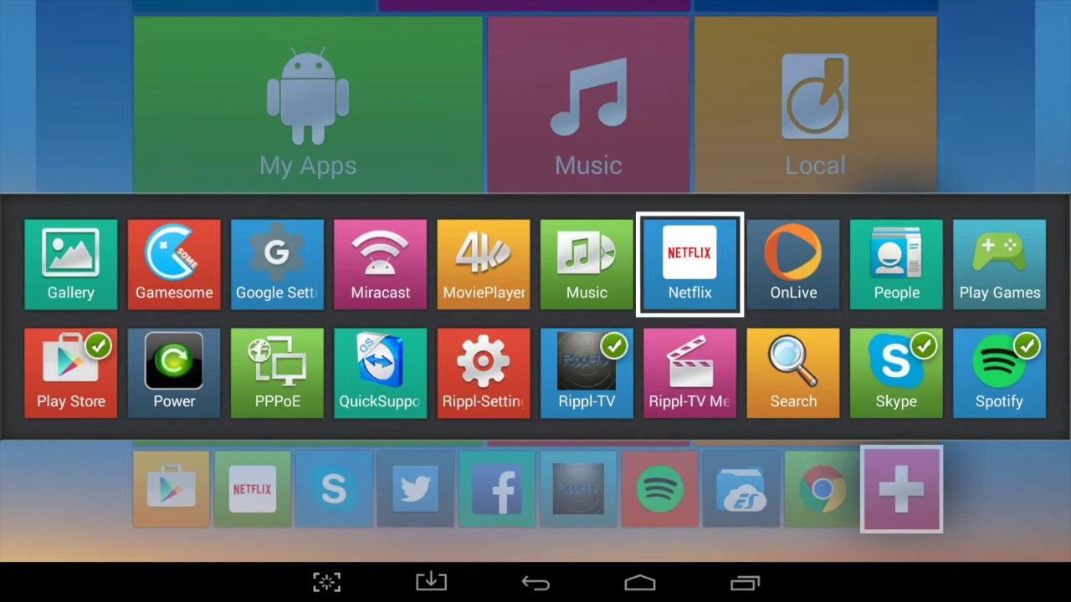
pyautogui.press('Return')
pyautogui.press('Down')
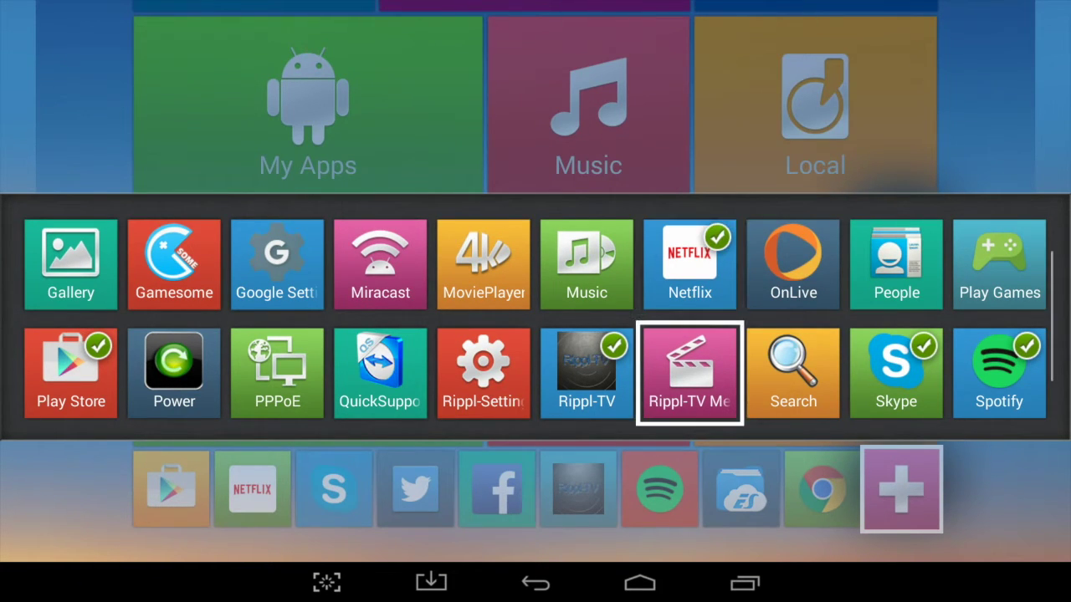
pyautogui.press('Escape')
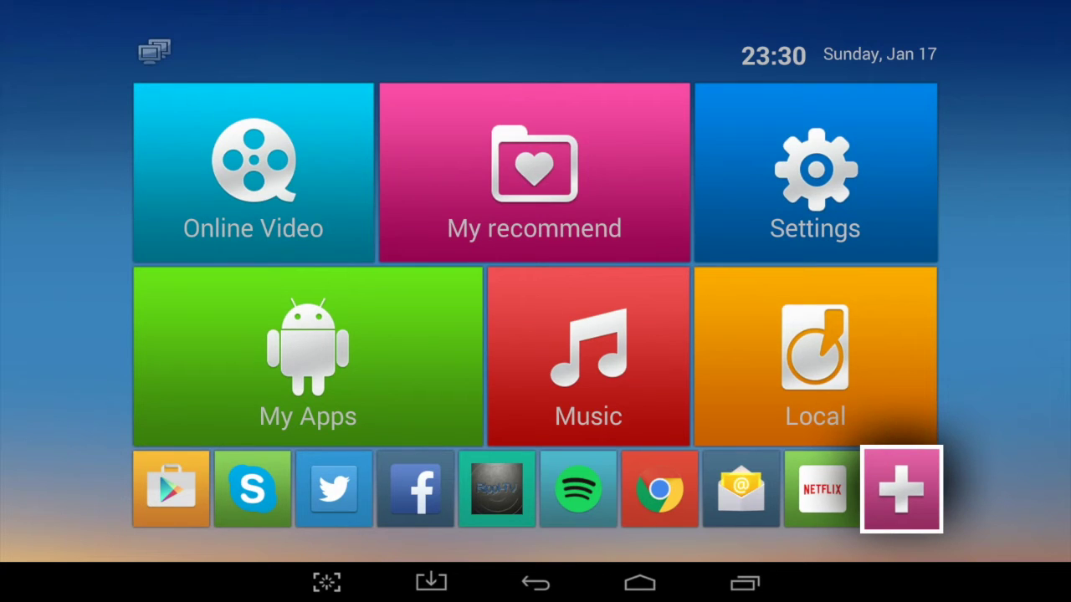
# Step: Reopen the favorites picker and tick ES File Explorer again
pyautogui.press('Return')
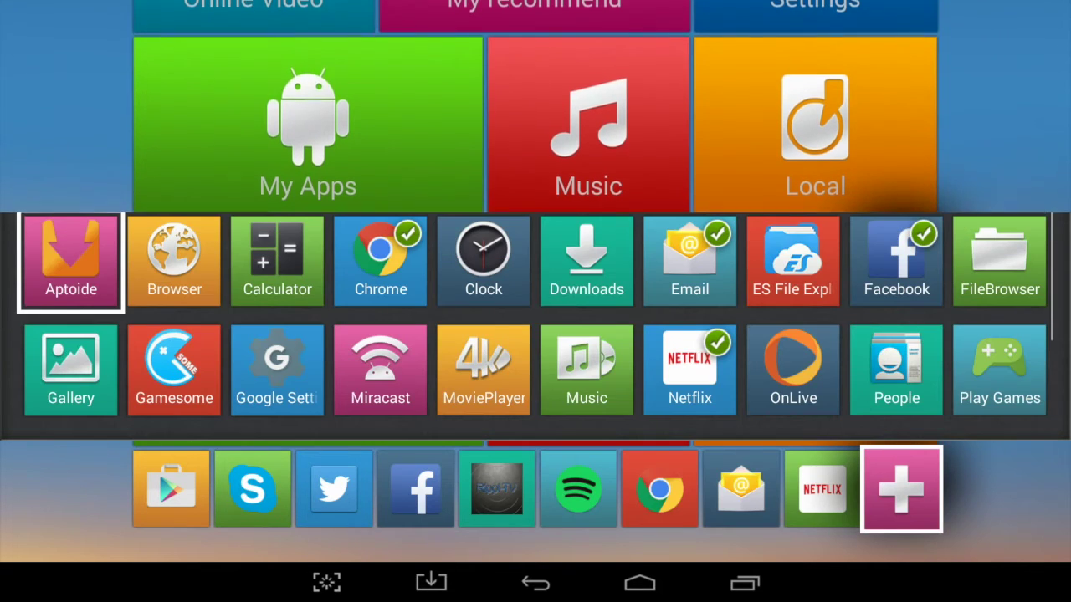
pyautogui.press('Right')
pyautogui.press('Right')
pyautogui.press('Right')
pyautogui.press('Right')
pyautogui.press('Right')
pyautogui.press('Right')
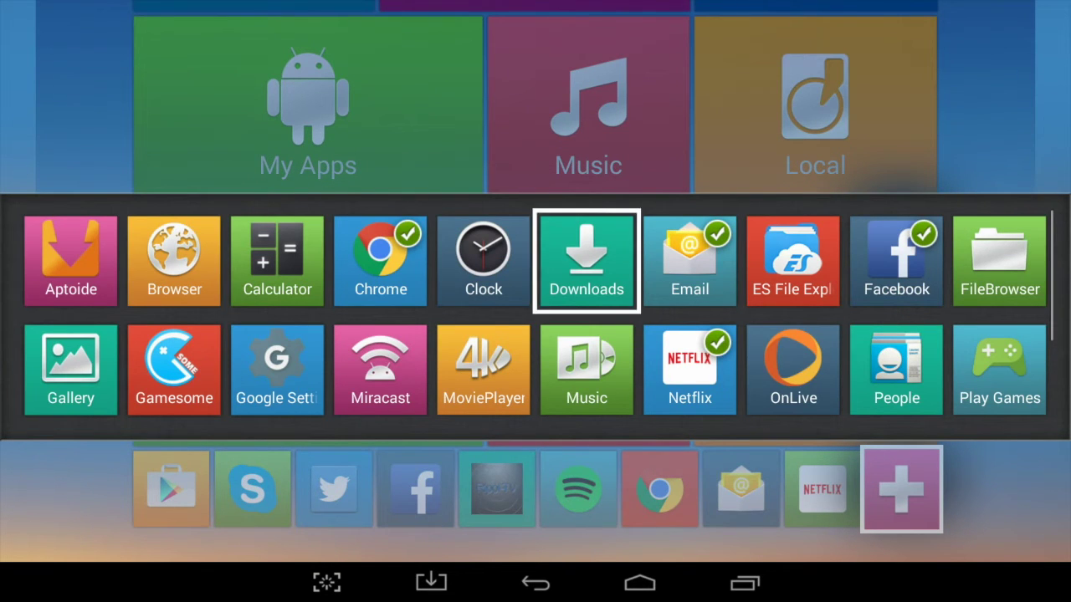
pyautogui.press('Return')
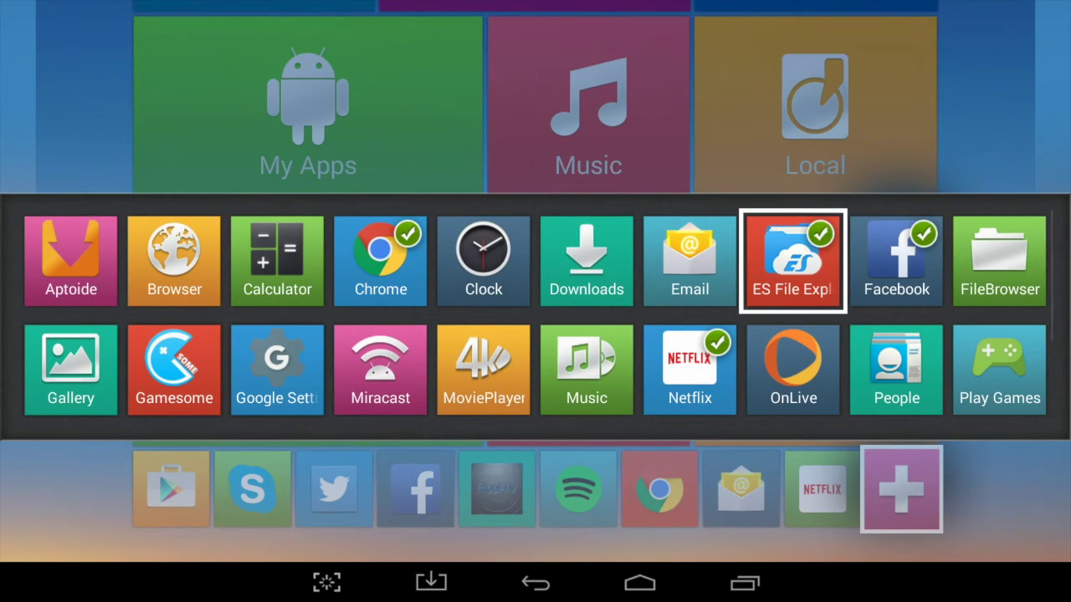
# Step: Save the favorites row with ES File Explorer and open the box's Settings screen
pyautogui.press('Escape')
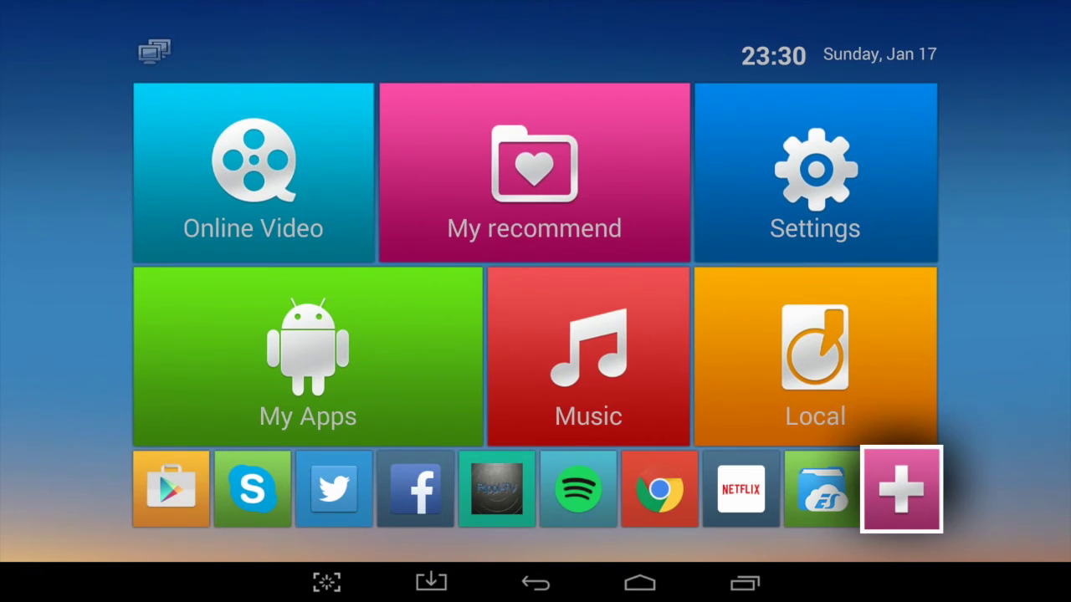
pyautogui.press('Up')
pyautogui.press('Up')
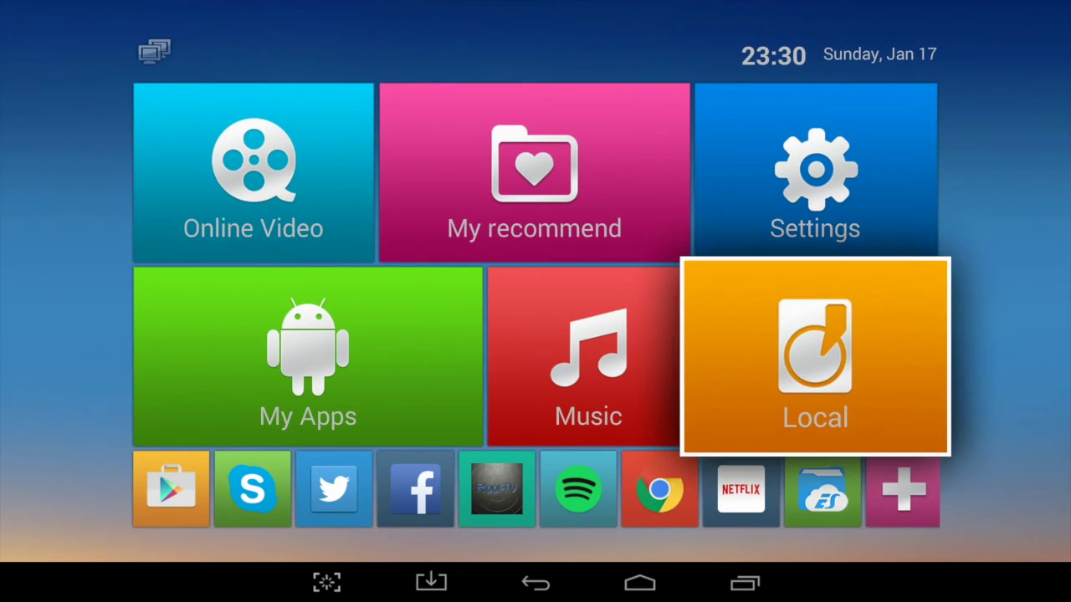
pyautogui.press('Return')
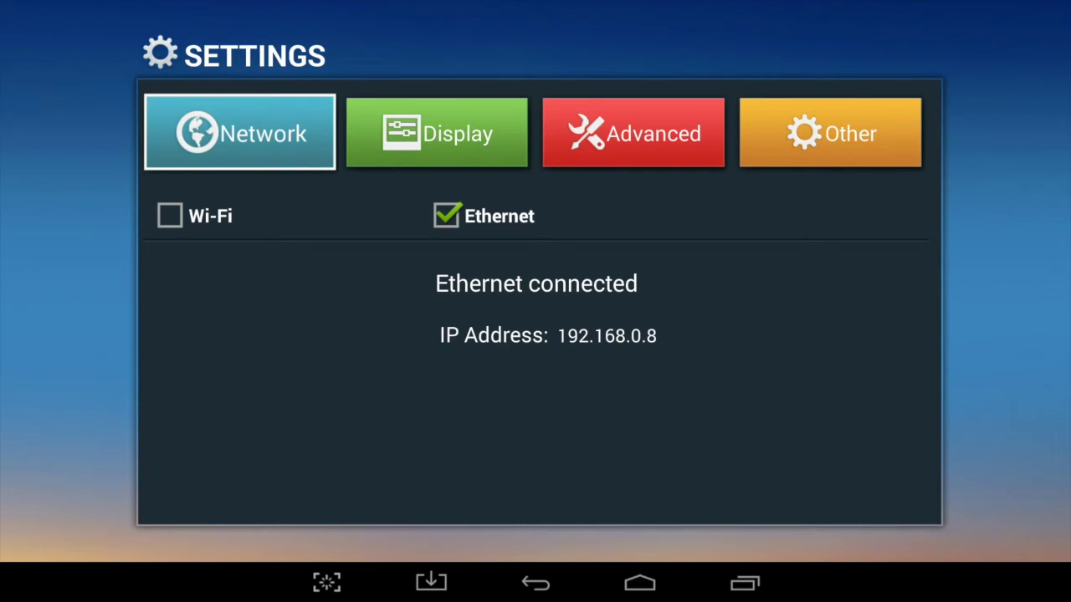
# Step: View the Display tab's HDMI output mode, then show the Other system information page
pyautogui.press('Right')
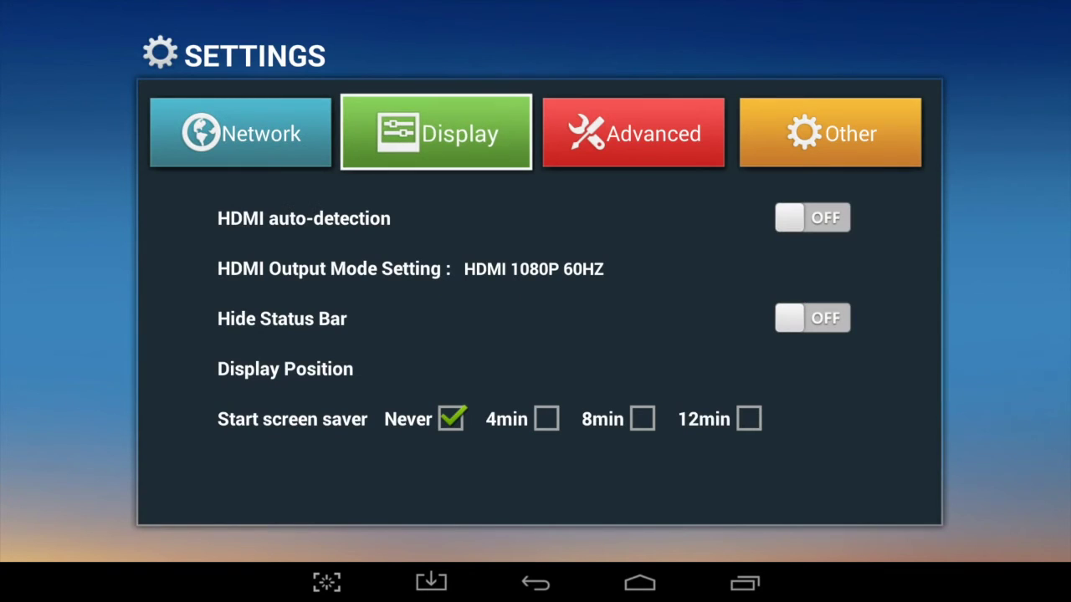
pyautogui.press('Down')
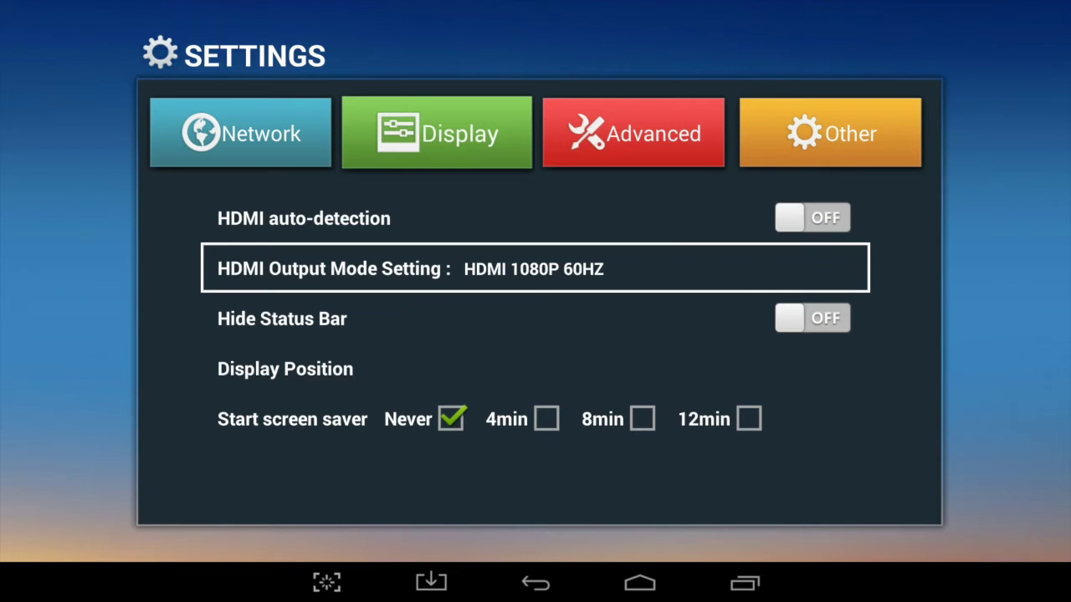
pyautogui.press('Up')
pyautogui.press('Up')
pyautogui.press('Right')
pyautogui.press('Right')
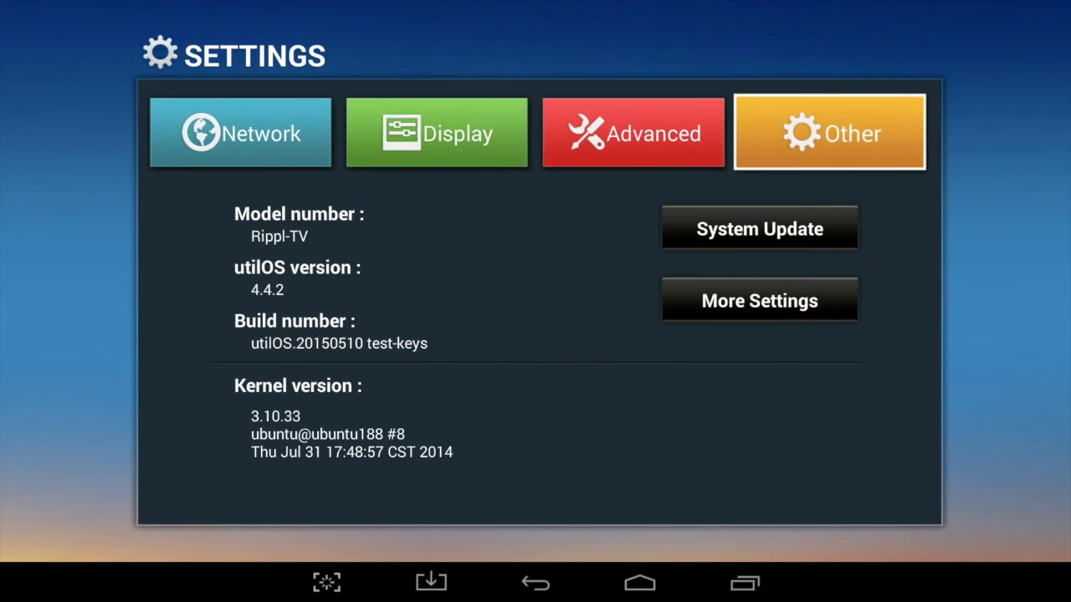
pyautogui.press('Down')
pyautogui.press('Down')
# Step: Scroll through the full Android Settings list, past network and device settings
pyautogui.press('Return')
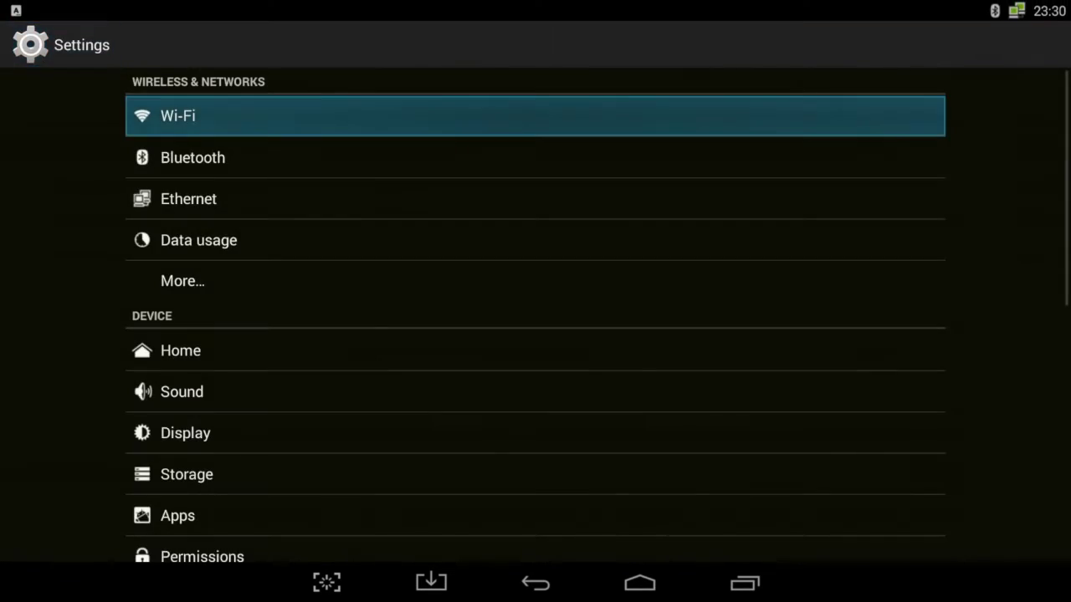
pyautogui.press('Down')
pyautogui.press('Down')
pyautogui.press('Down')
pyautogui.press('Down')
pyautogui.press('Down')
pyautogui.press('Down')
pyautogui.press('Down')
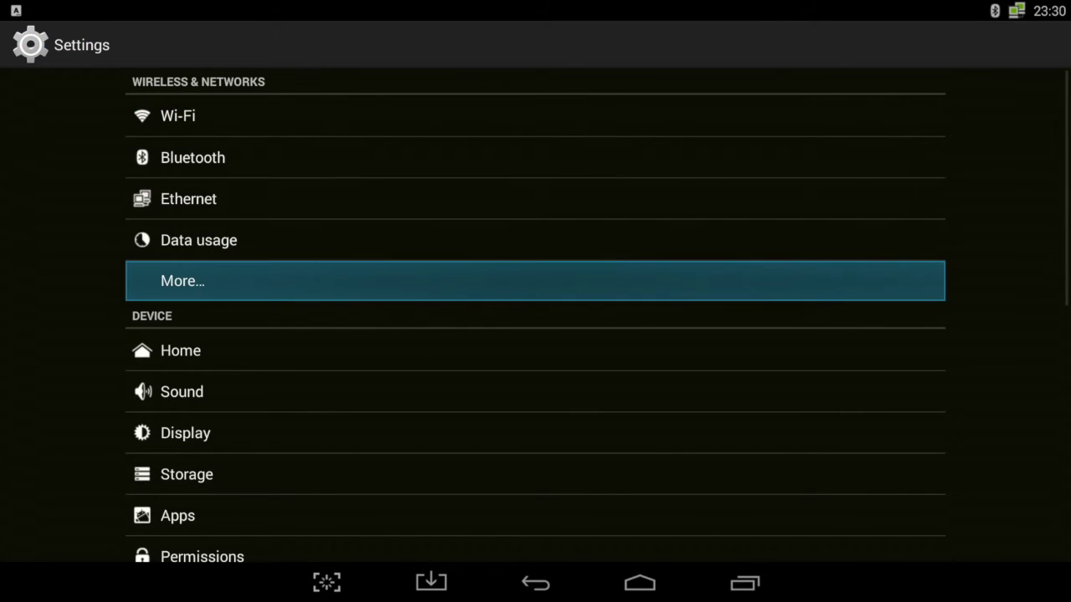
pyautogui.press('Down')
pyautogui.press('Down')
pyautogui.press('Down')
pyautogui.press('Down')
pyautogui.press('Down')
pyautogui.press('Down')
pyautogui.press('Down')
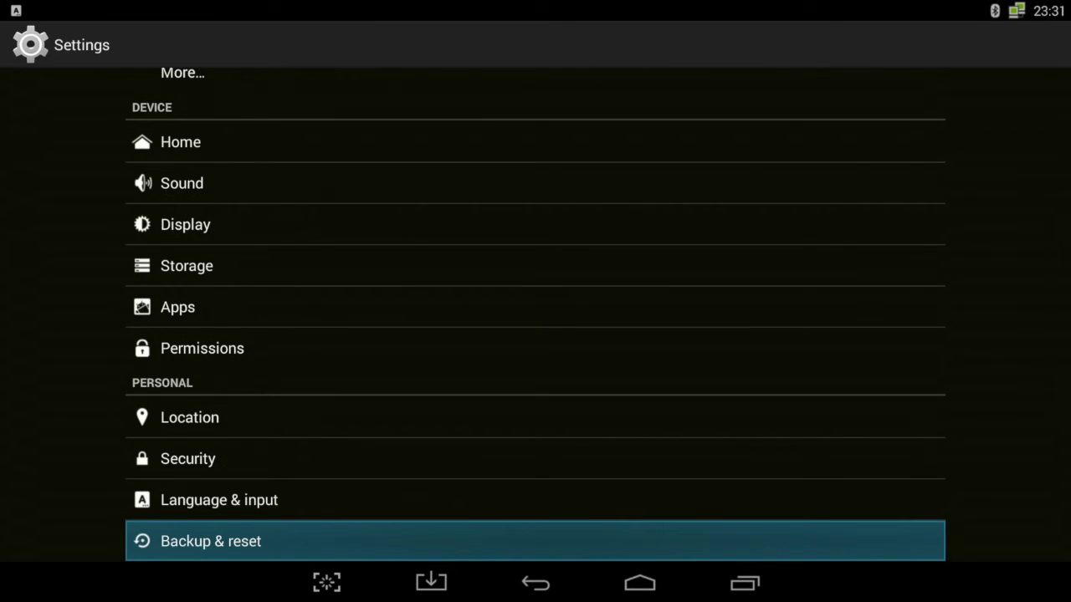
pyautogui.press('Down')
pyautogui.press('Down')
pyautogui.press('Down')
pyautogui.press('Down')
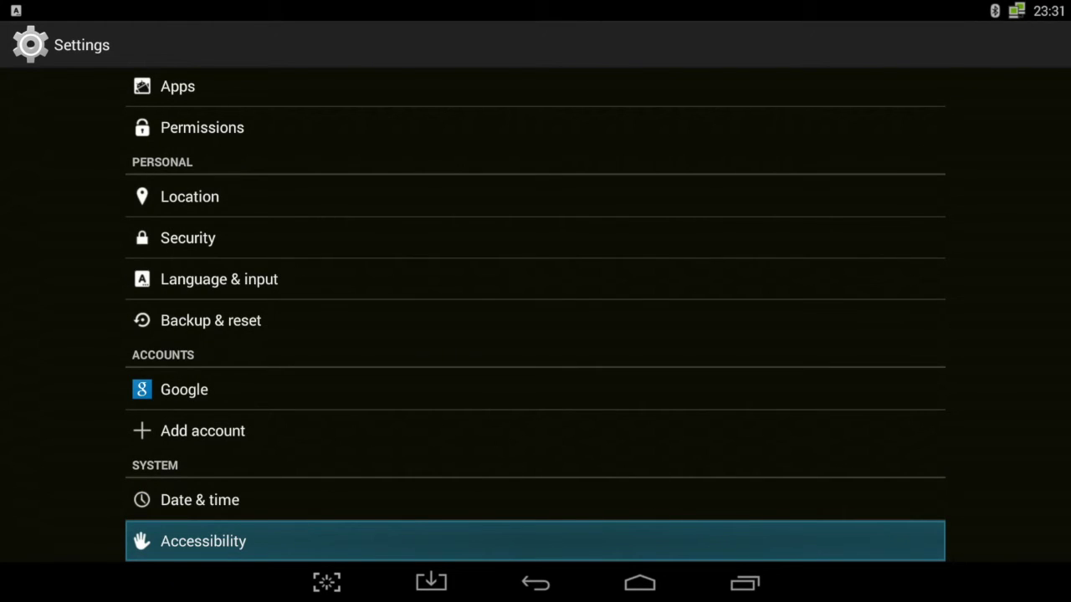
# Step: Return to the MediaBox home screen and launch Rippl-TV from the favorites row
pyautogui.press('Escape')
pyautogui.press('Escape')
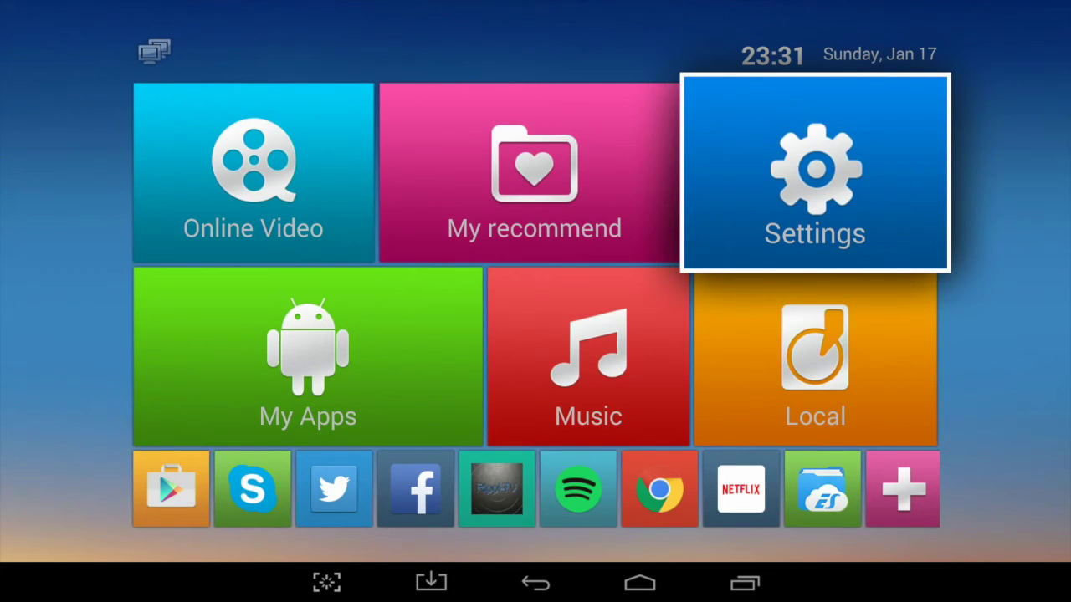
pyautogui.press('Down')
pyautogui.press('Down')
pyautogui.press('Left')
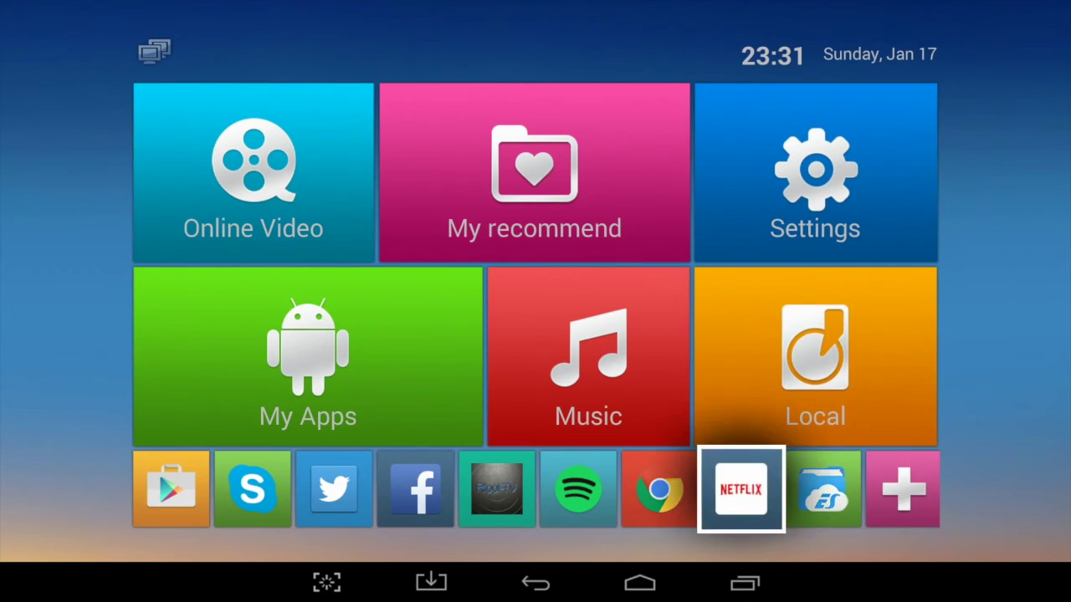
pyautogui.press('Left')
pyautogui.press('Left')
pyautogui.press('Left')
pyautogui.press('Return')
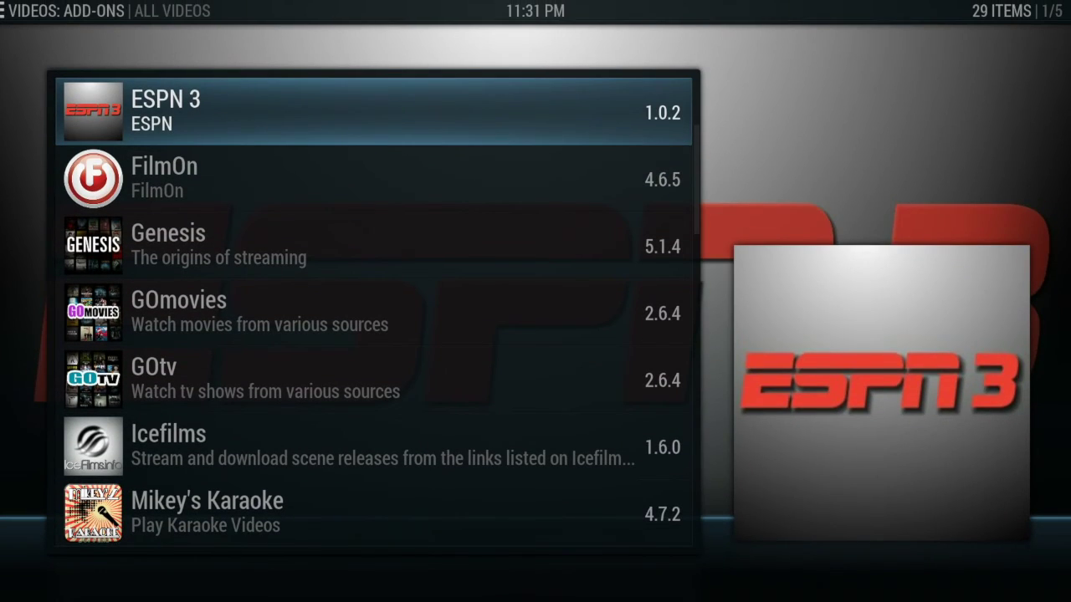
# Step: Look past GOmovies in the video add-ons list, then open the Genesis add-on
pyautogui.press('Down')
pyautogui.press('Down')
pyautogui.press('Down')
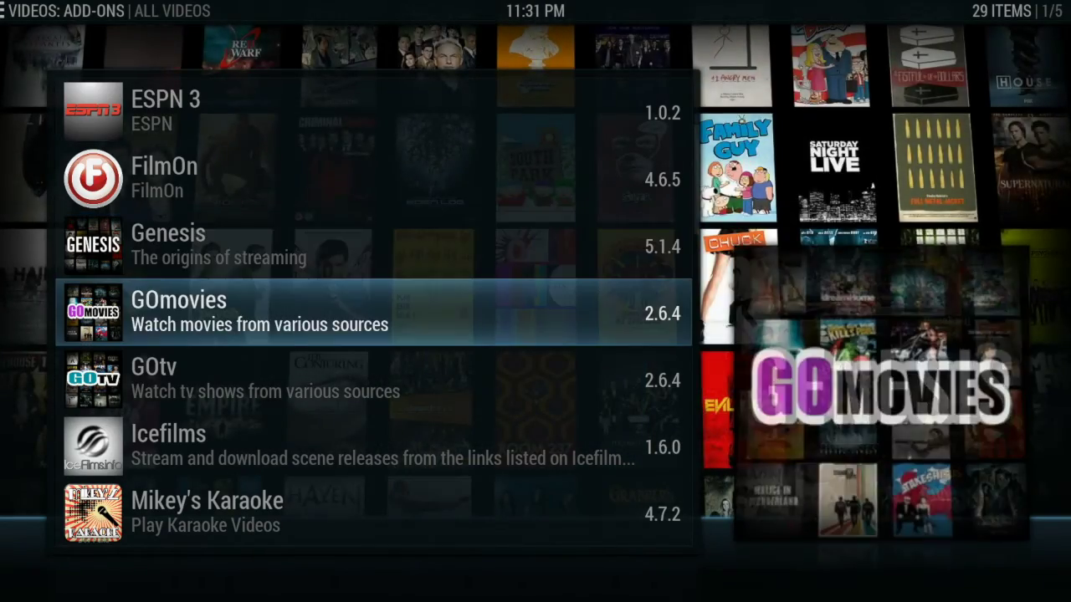
pyautogui.press('Down')
pyautogui.press('Down')
pyautogui.press('Up')
pyautogui.press('Up')
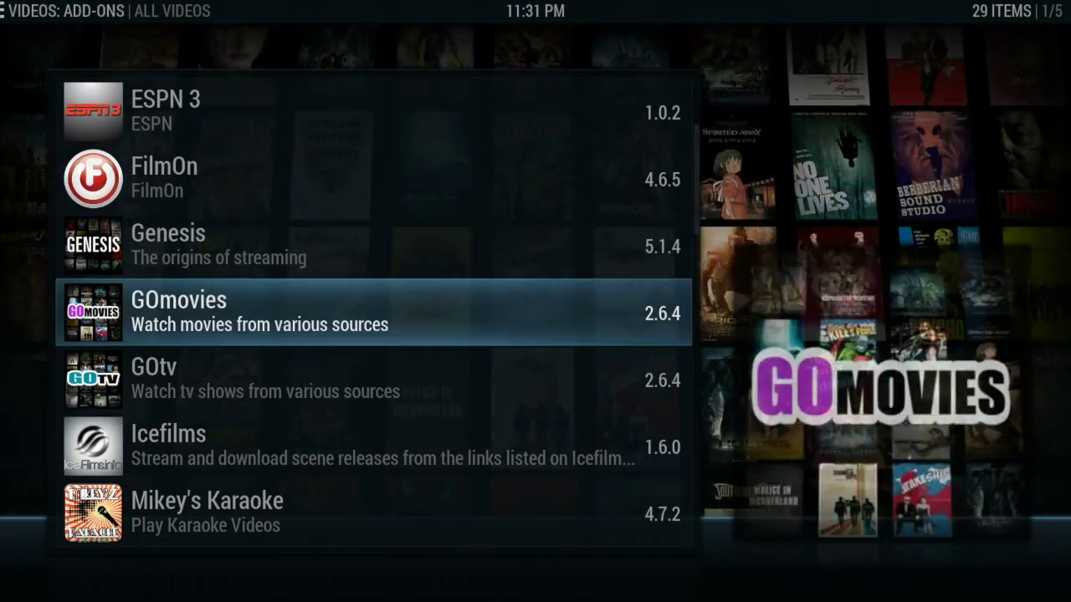
pyautogui.press('Up')
pyautogui.press('Return')
# Step: View Genesis's TV Shows > Most Popular list, then return to the Genesis main menu
pyautogui.press('Up')
pyautogui.press('Up')
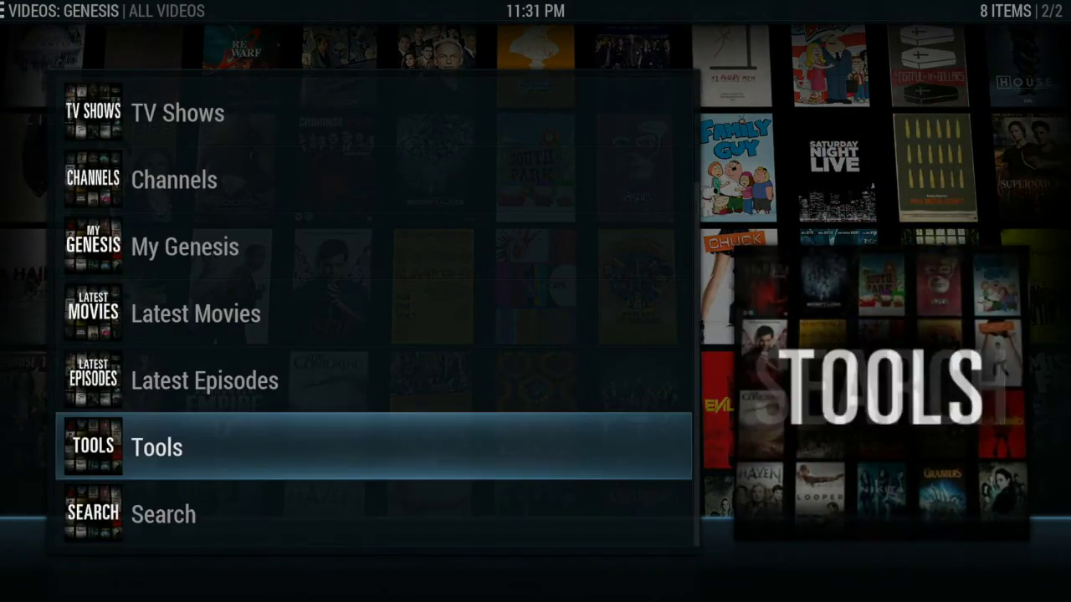
pyautogui.press('Up')
pyautogui.press('Up')
pyautogui.press('Up')
pyautogui.press('Up')
pyautogui.press('Up')
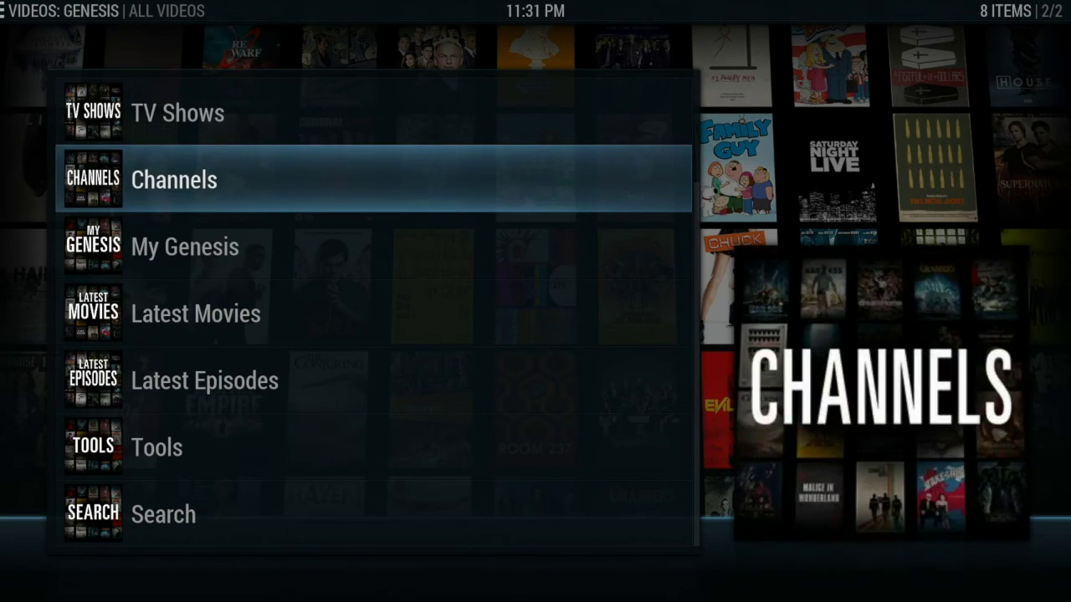
pyautogui.press('Return')
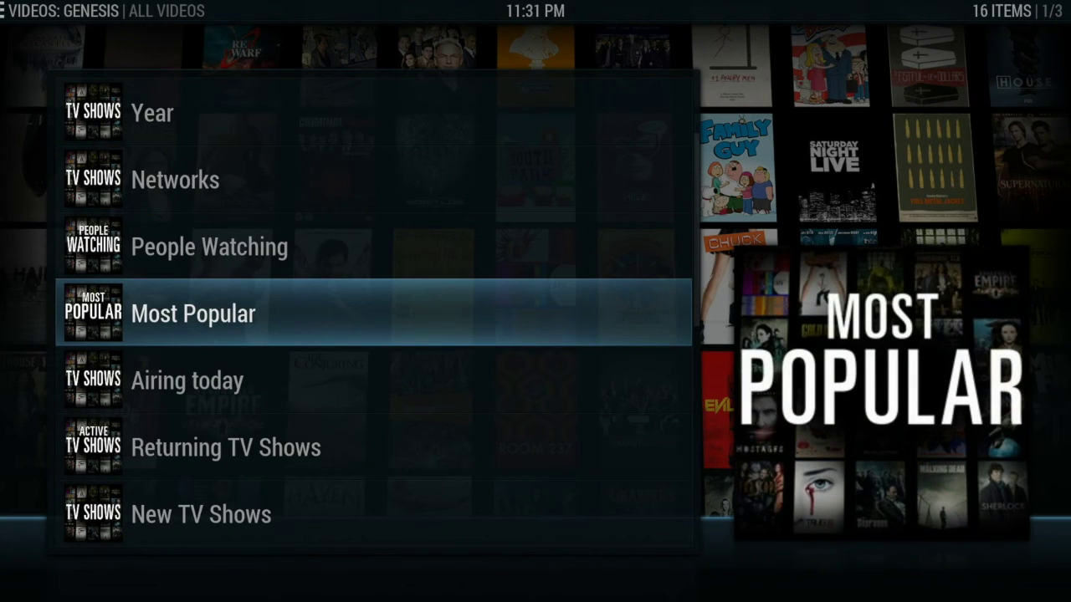
pyautogui.press('Return')
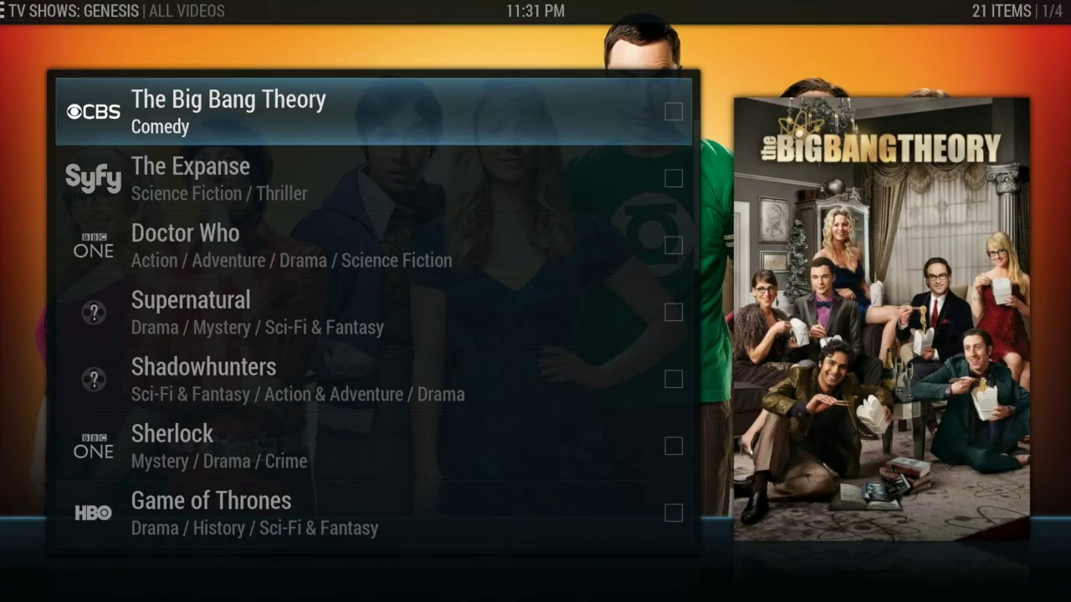
pyautogui.press('BackSpace')
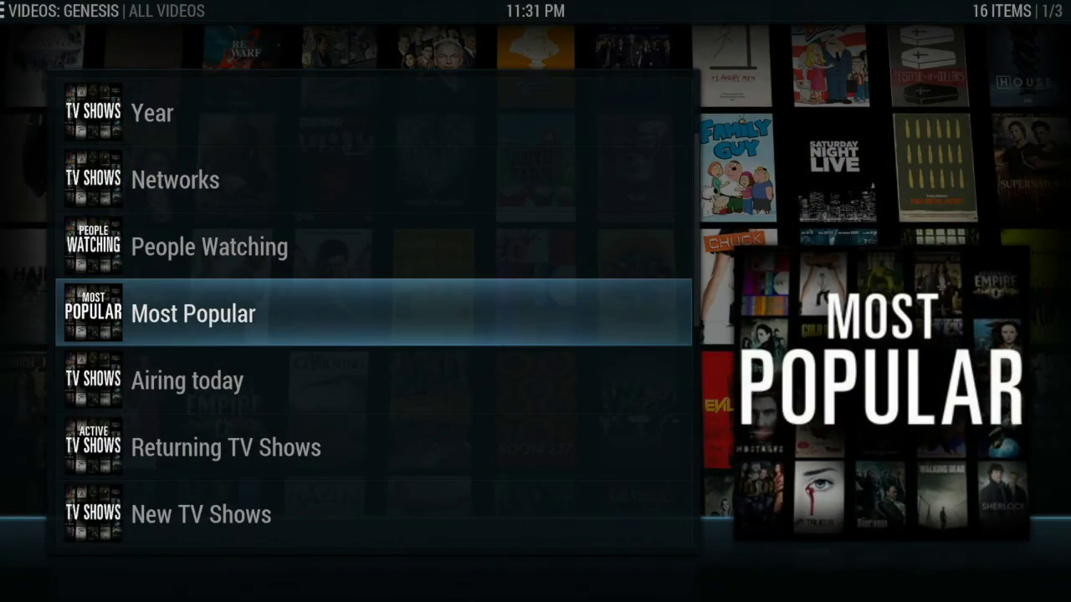
pyautogui.press('BackSpace')
pyautogui.press('BackSpace')
pyautogui.press('BackSpace')
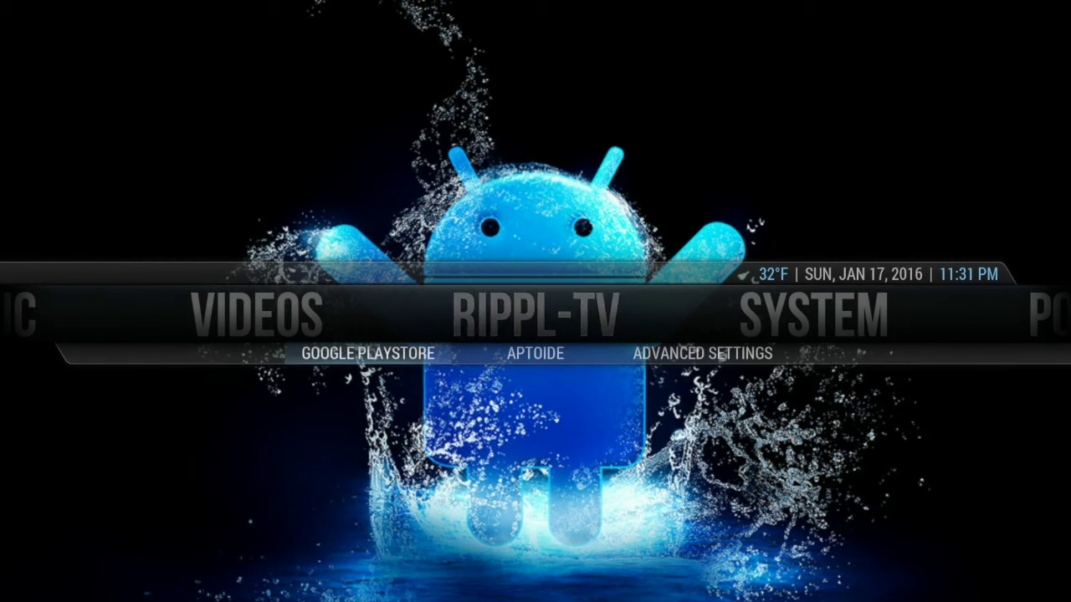
pyautogui.press('Right')
pyautogui.press('Right')
pyautogui.press('Return')
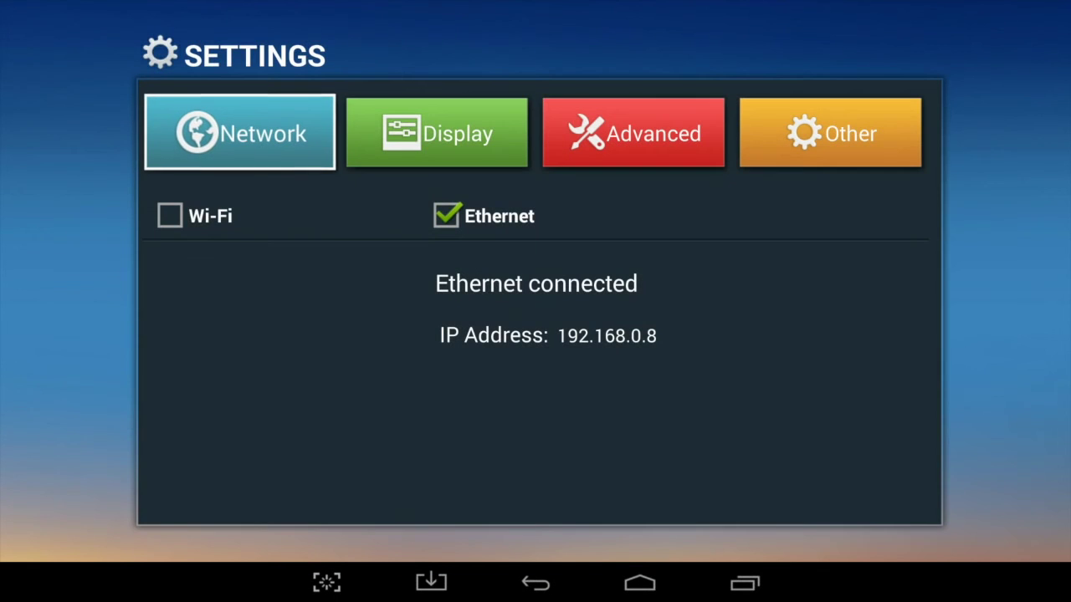
pyautogui.press('Right')
pyautogui.press('Right')
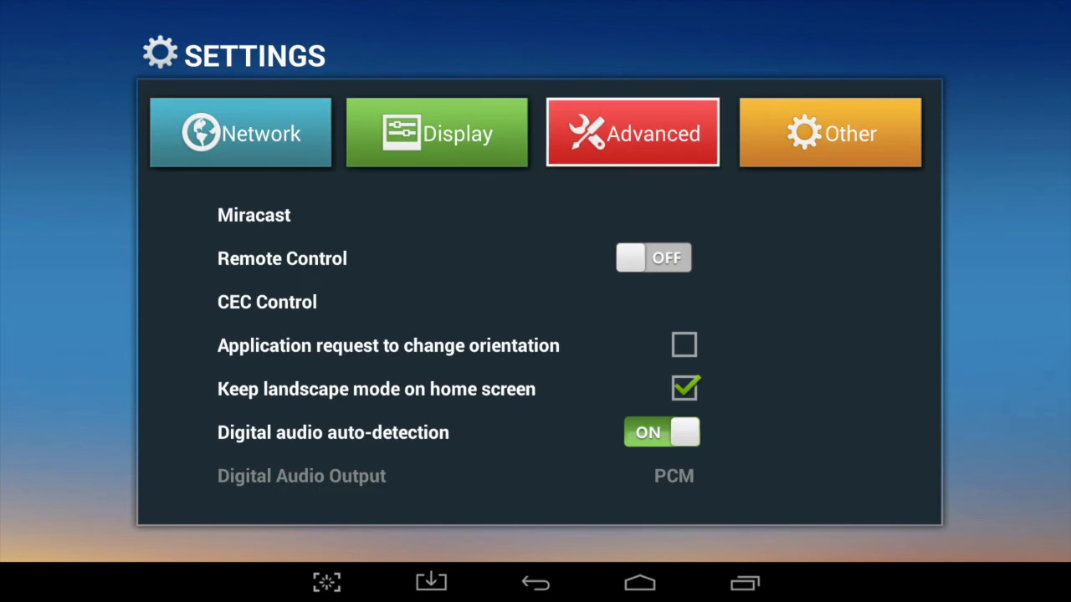
pyautogui.press('Right')
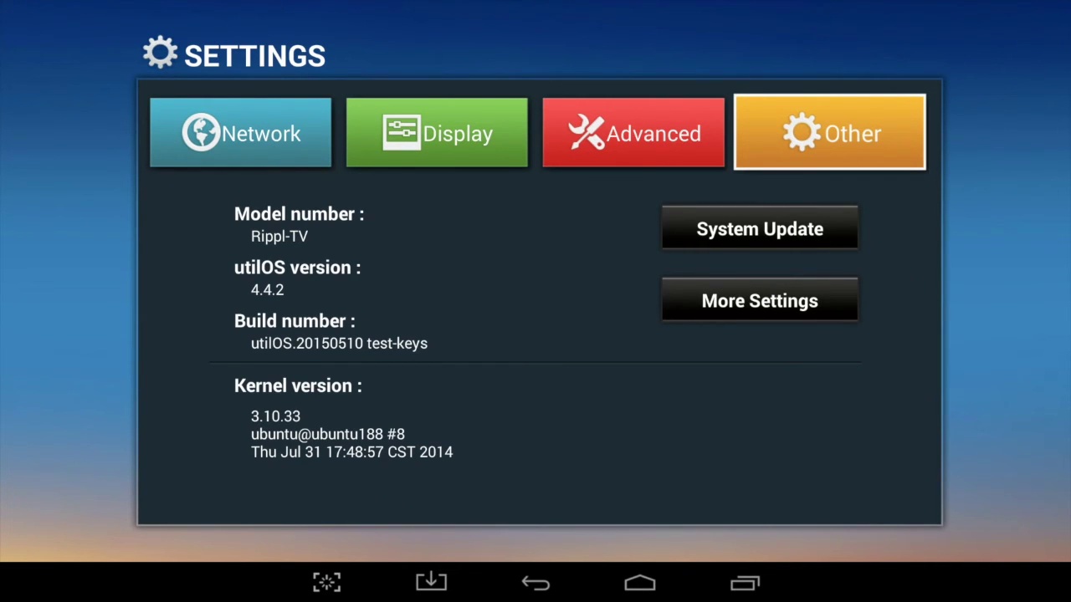
pyautogui.press('Down')
pyautogui.press('Down')
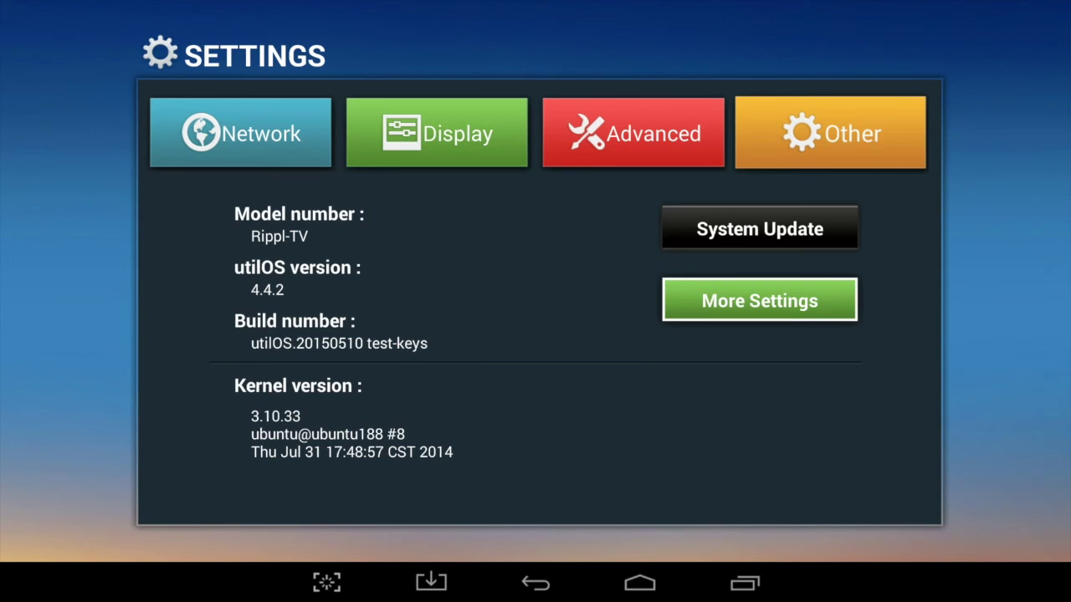
pyautogui.press('Escape')
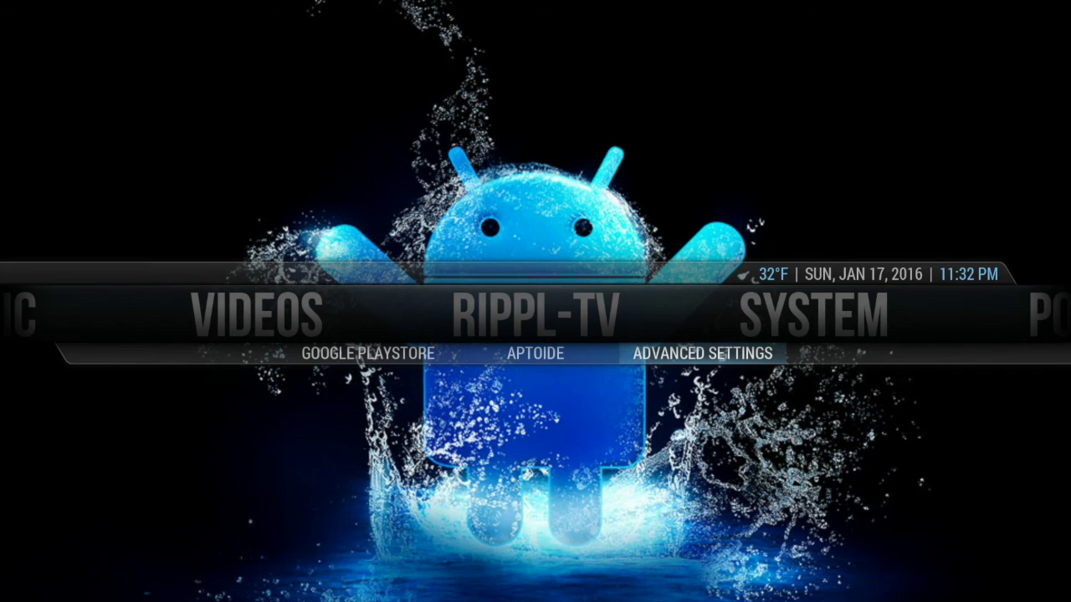
# Step: Browse the RIPPL-TV submenu's Aptoide and Google Playstore entries
pyautogui.press('Left')
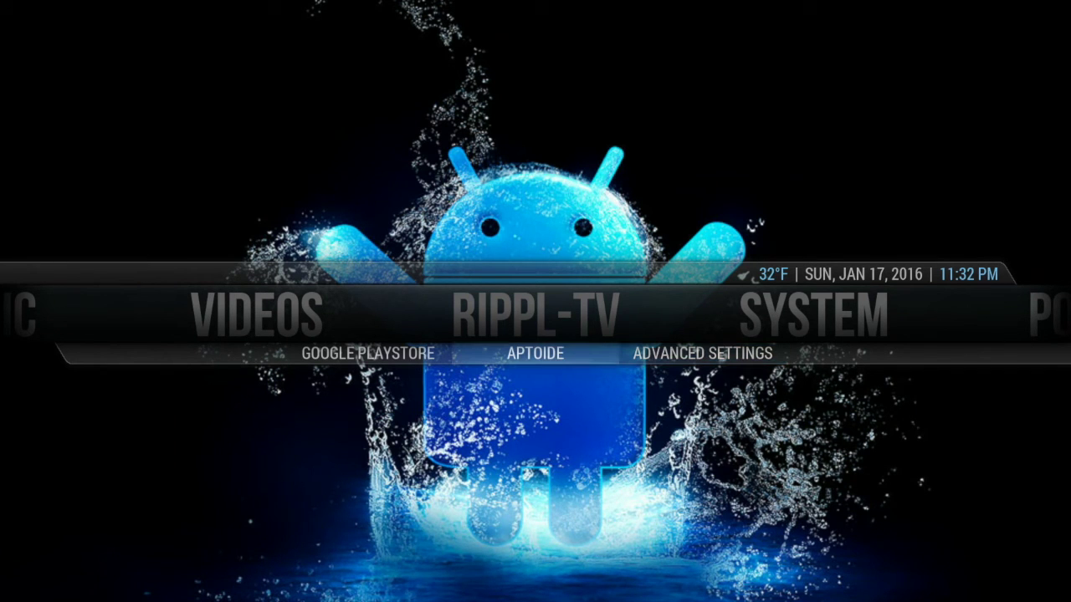
pyautogui.press('Left')
pyautogui.press('Right')
pyautogui.press('Left')
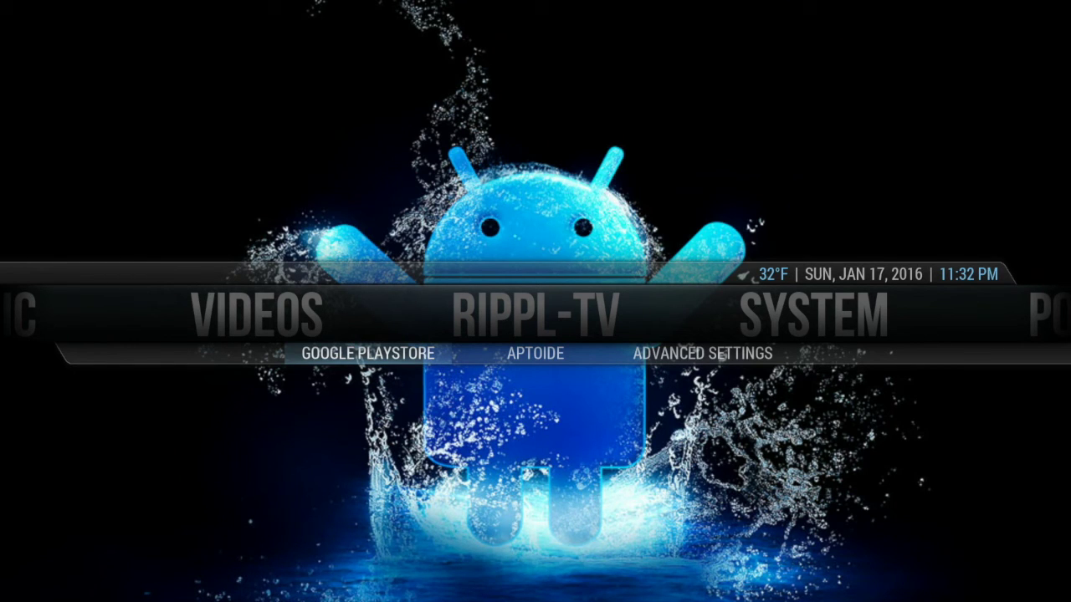
# Step: Look over the SYSTEM section, then minimize Kodi back to the MediaBox home screen
pyautogui.press('Up')
pyautogui.press('Right')
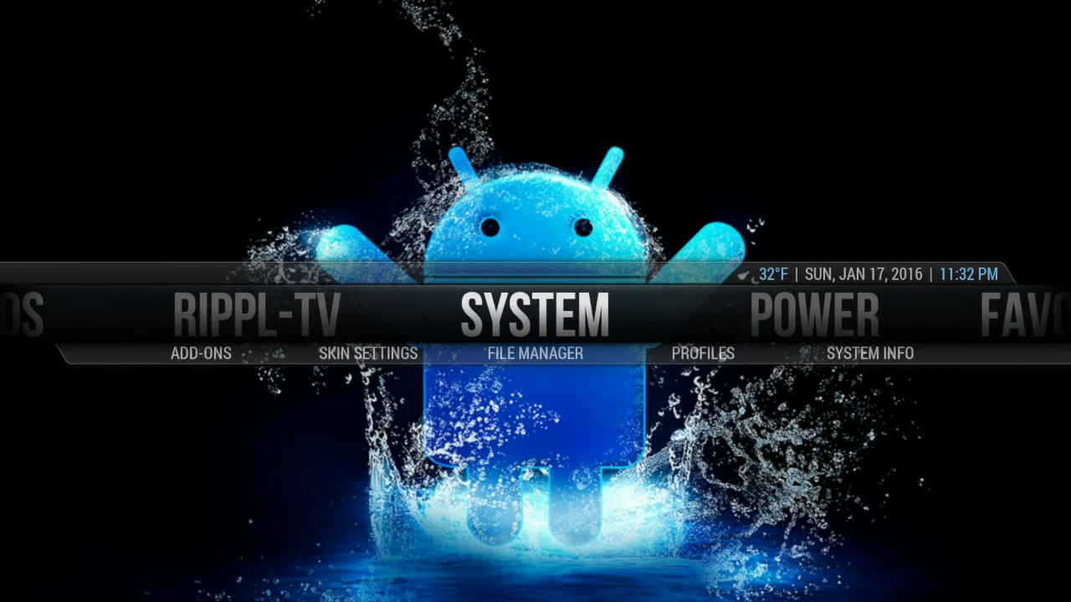
pyautogui.press('Right')
pyautogui.press('Right')
pyautogui.press('Right')
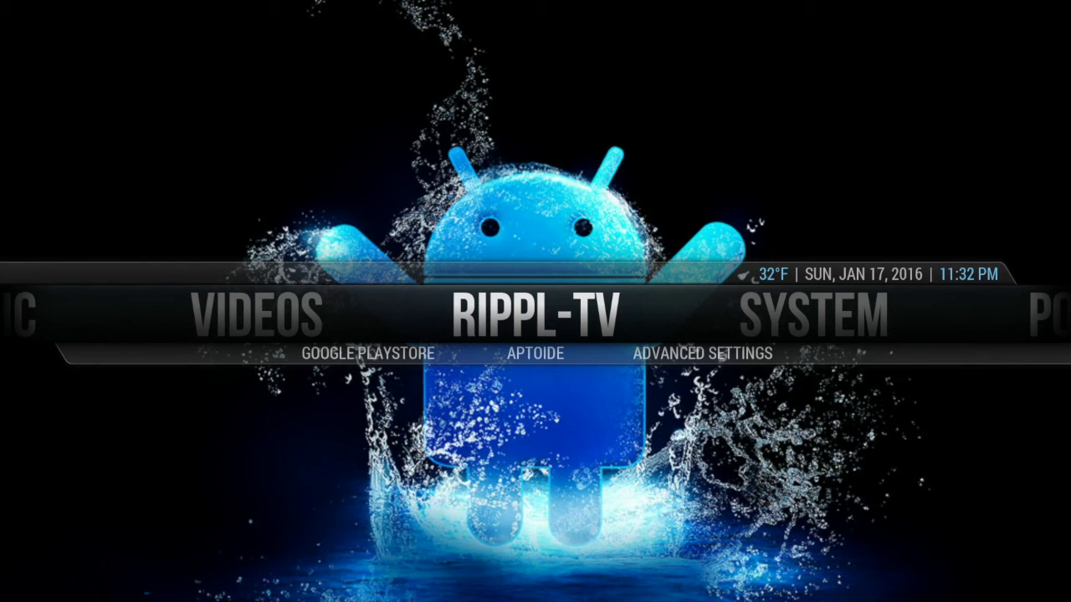
pyautogui.press('Escape')
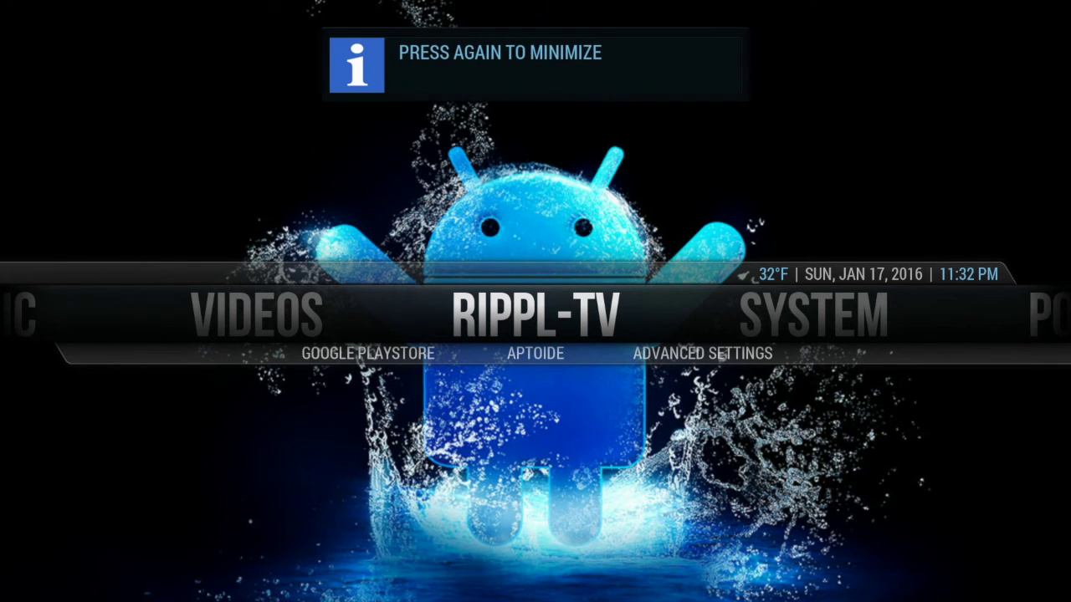
pyautogui.press('Escape')
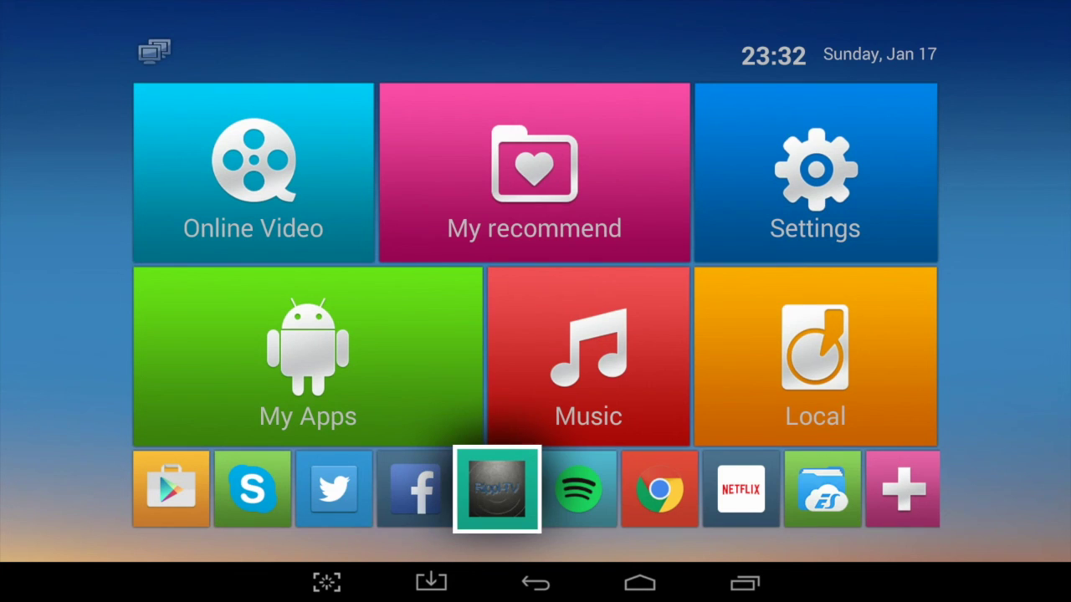
pyautogui.press('Left')
pyautogui.press('Left')
pyautogui.press('Left')
pyautogui.press('Right')
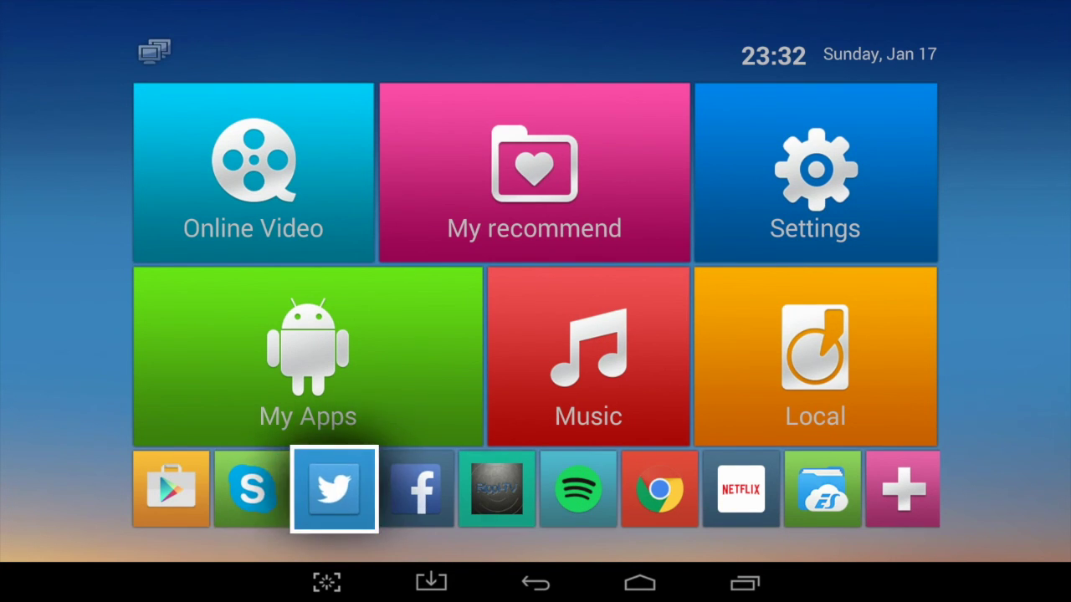
pyautogui.press('Right')
pyautogui.press('Right')
pyautogui.press('Right')
pyautogui.press('Right')
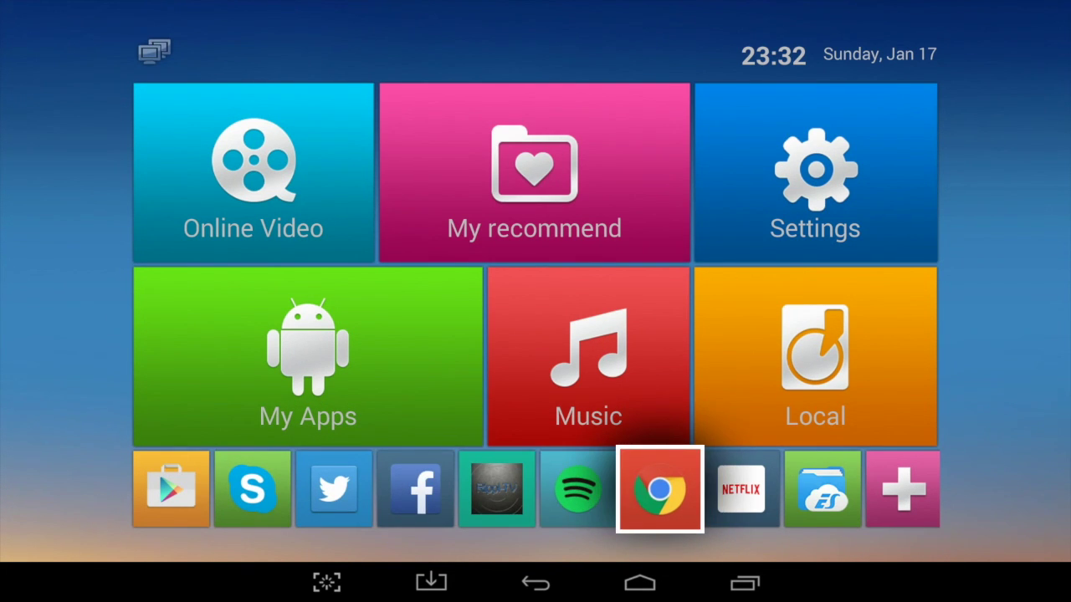
pyautogui.press('Left')
pyautogui.press('Left')
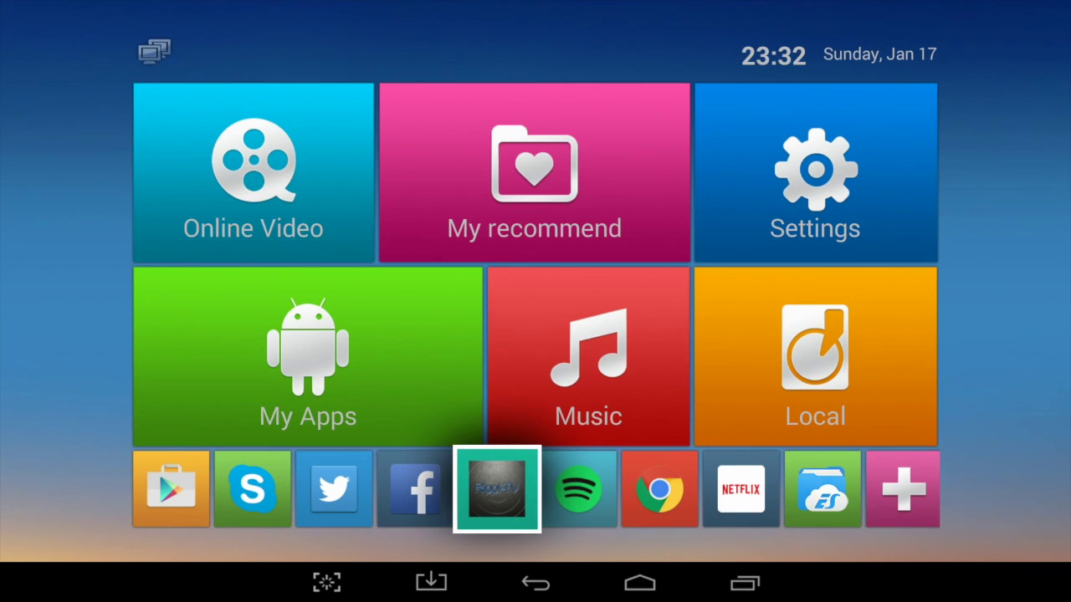